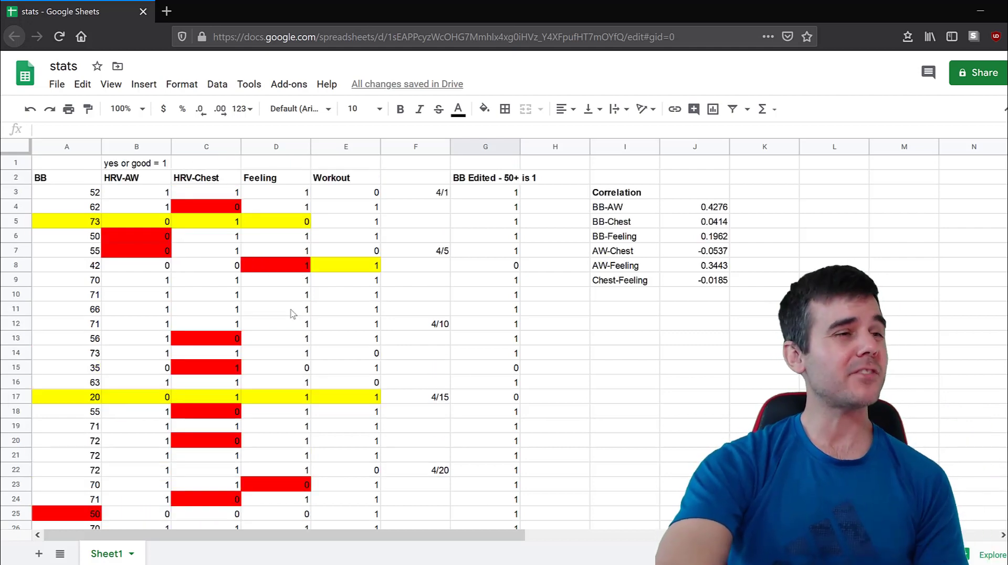
Look over the whole data table, including its highlighted rows, and examine the daily scores in the BB column
scroll(126, 263, down, 2)
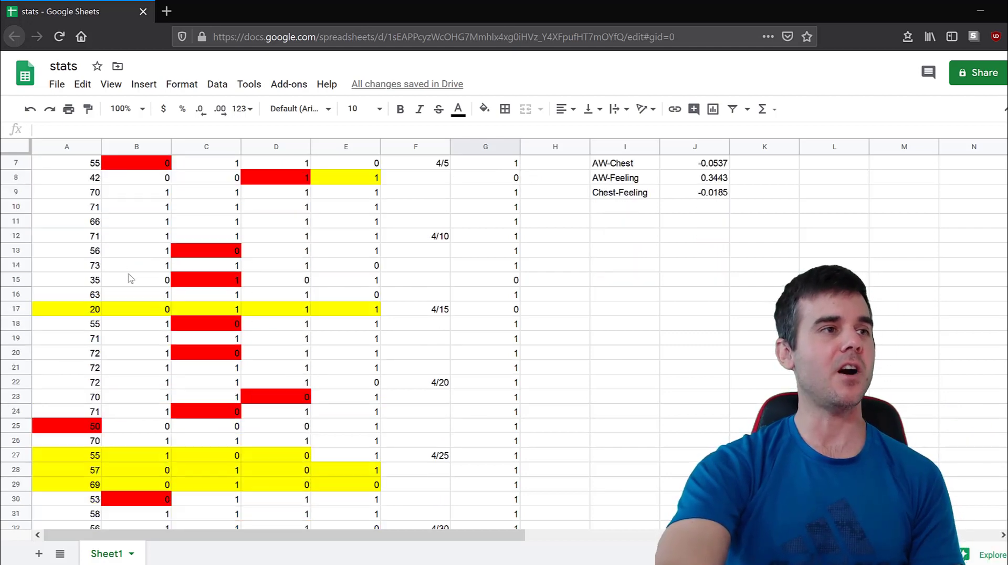
scroll(131, 278, down, 3)
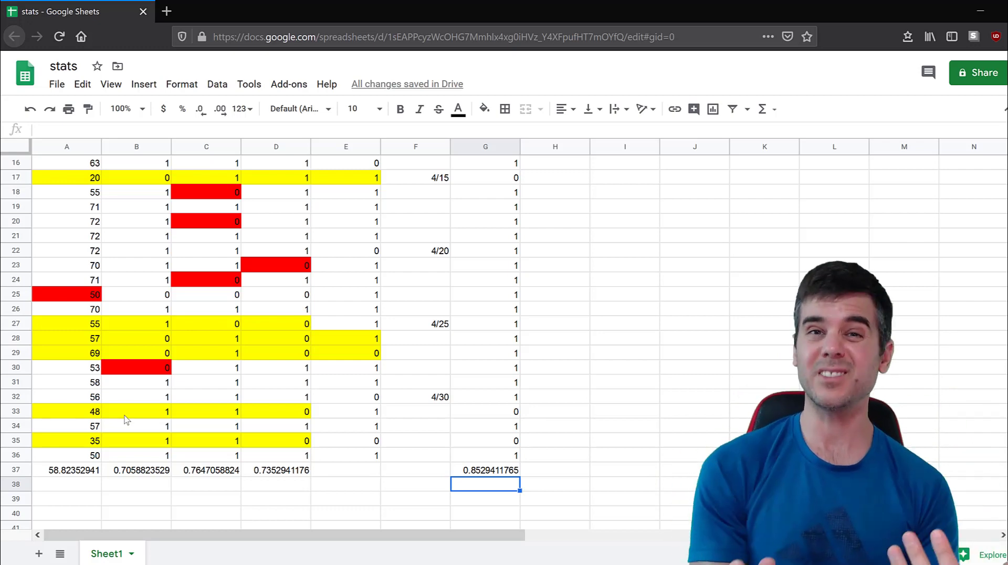
scroll(125, 420, up, 5)
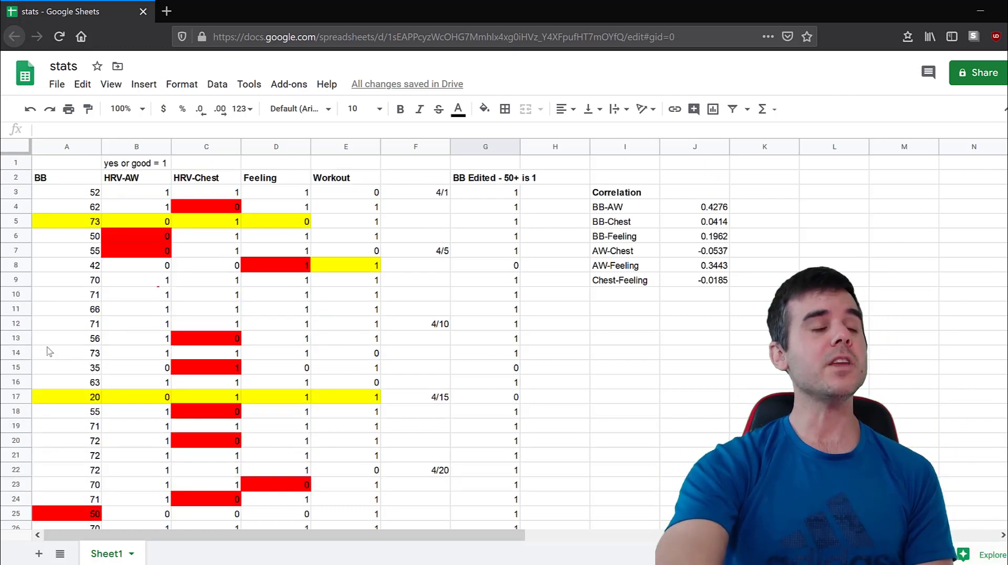
drag(67, 192, 68, 501)
click(79, 267)
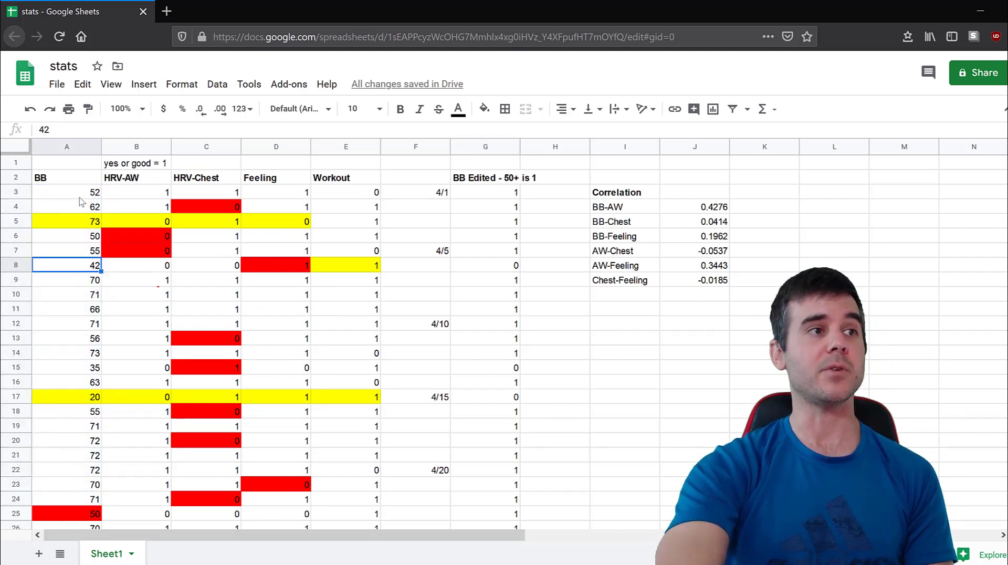
click(80, 199)
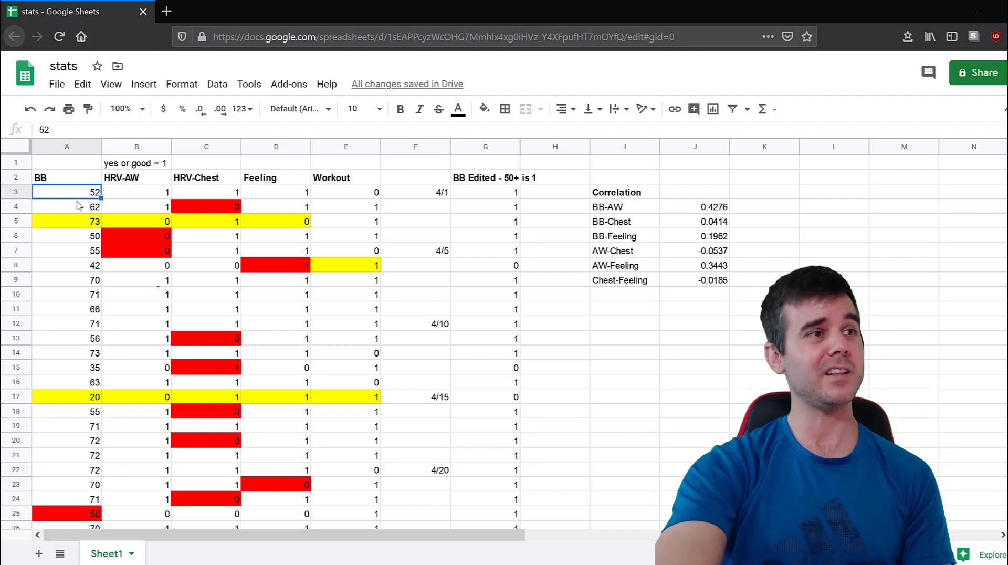
click(79, 208)
click(79, 221)
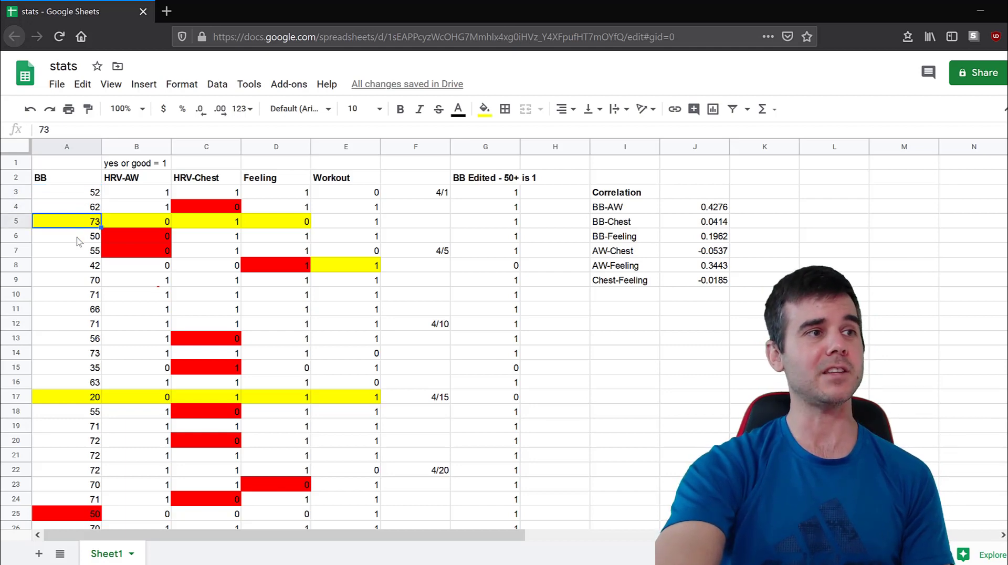
click(78, 235)
click(78, 294)
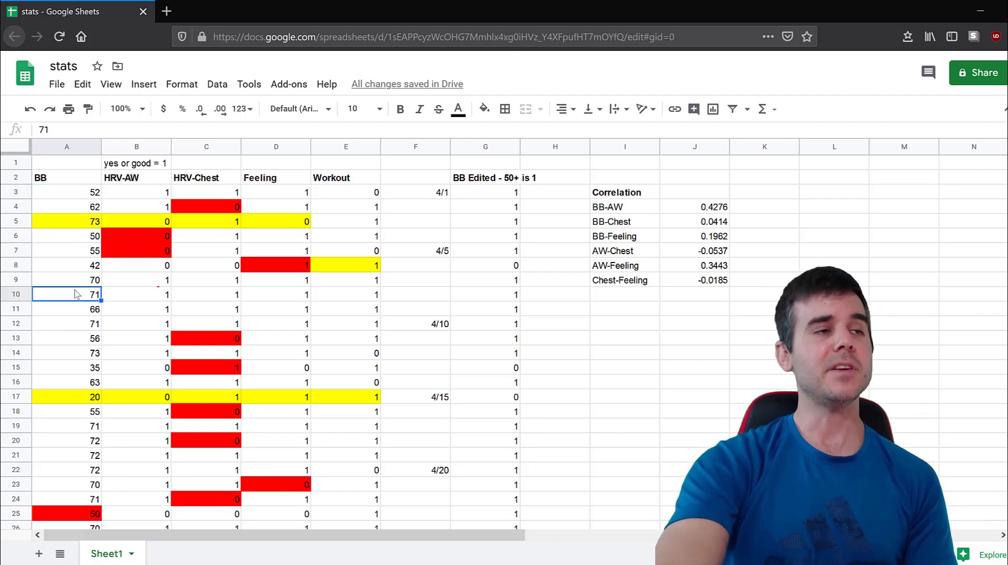
Examine the daily 1 and 0 ratings in the HRV-AW, HRV-Chest and Feeling columns
click(129, 196)
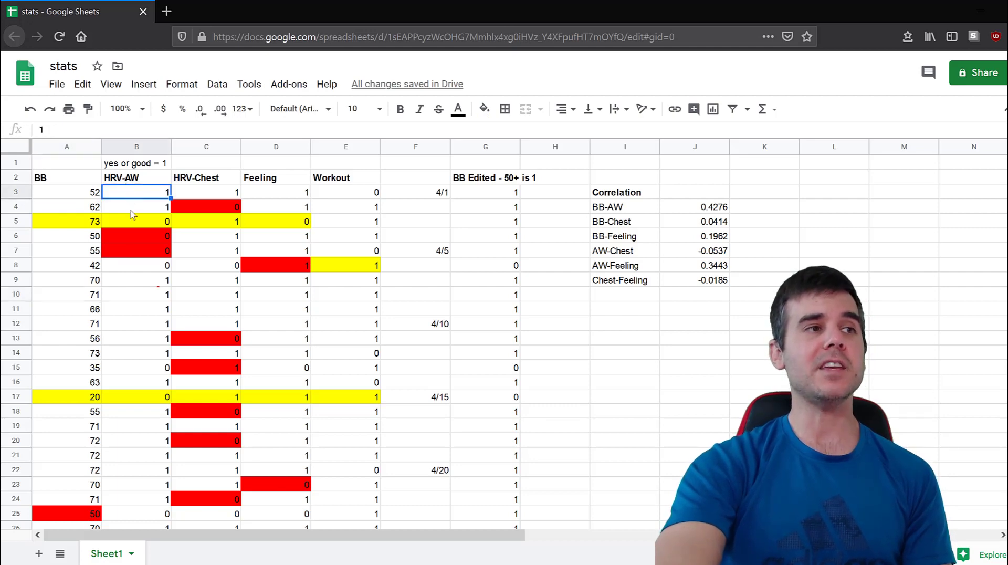
drag(130, 210, 131, 333)
click(131, 327)
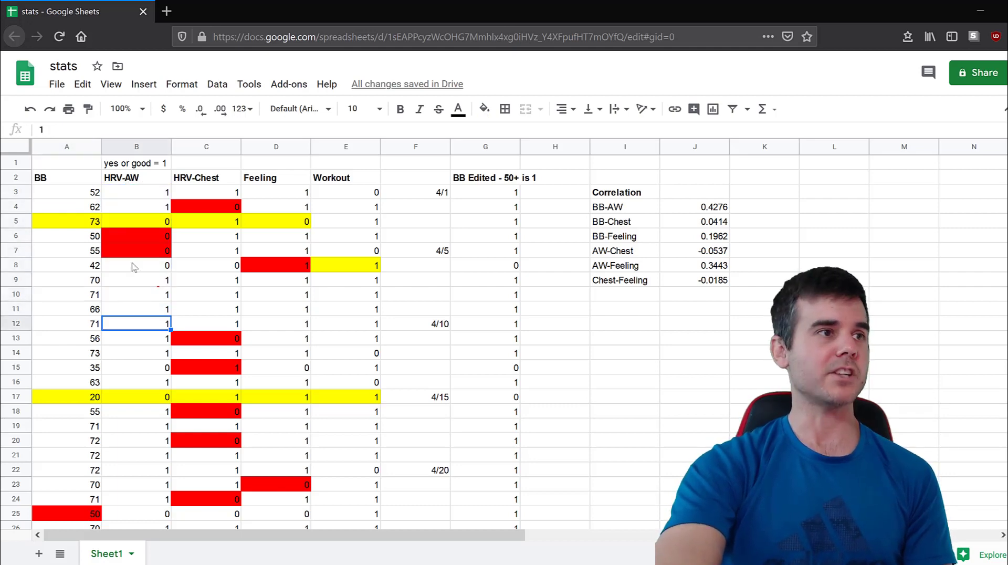
click(137, 198)
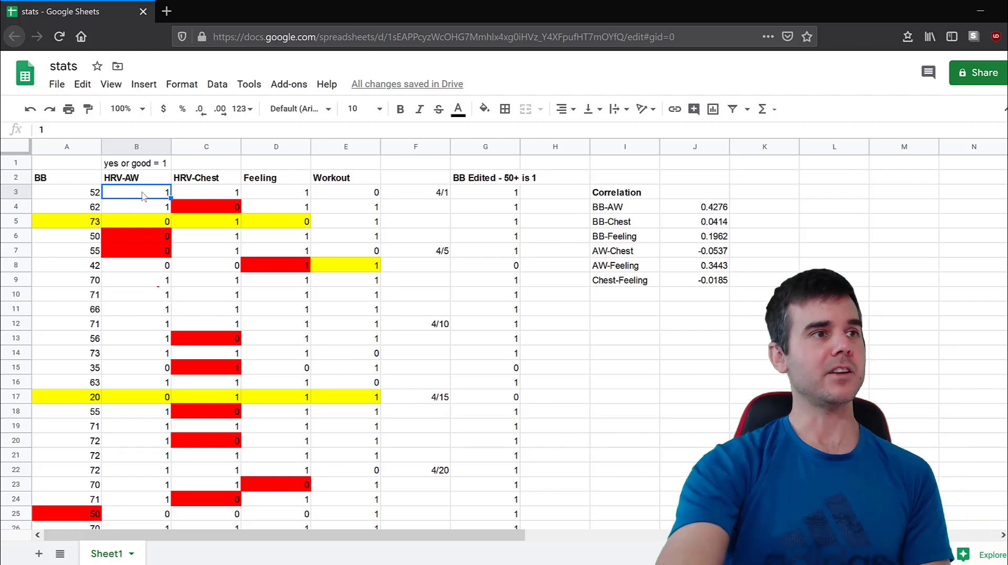
key(ctrl+c)
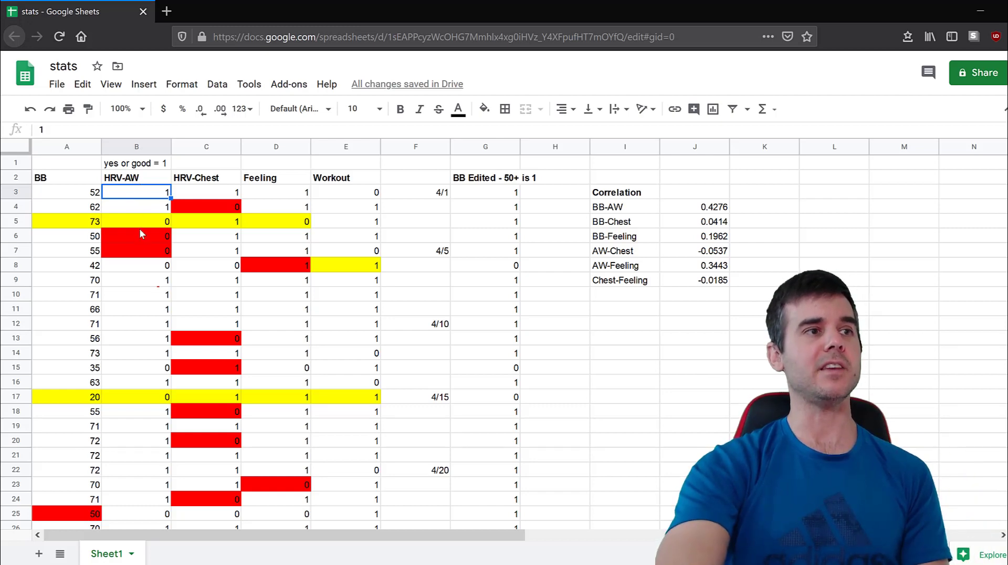
click(196, 199)
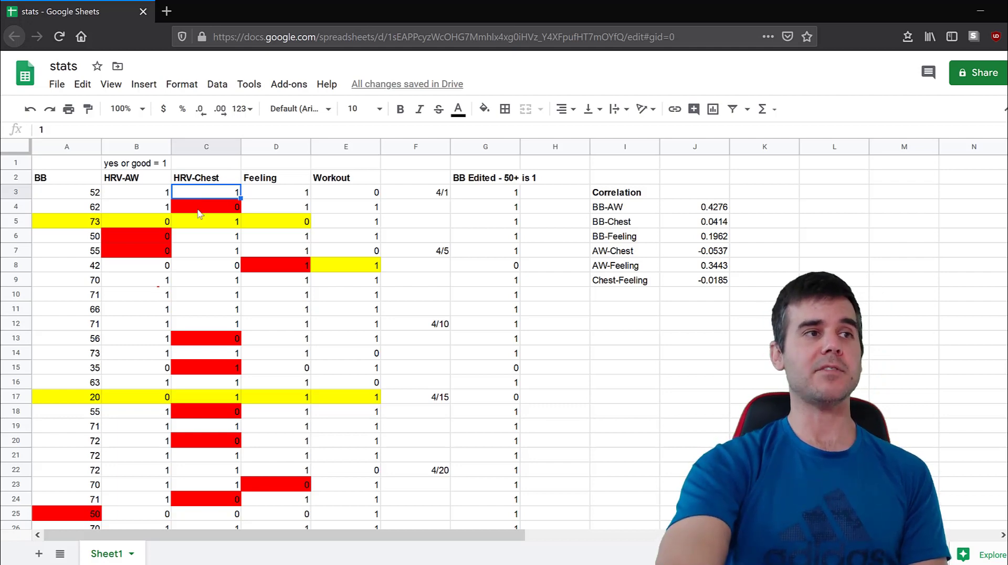
click(210, 242)
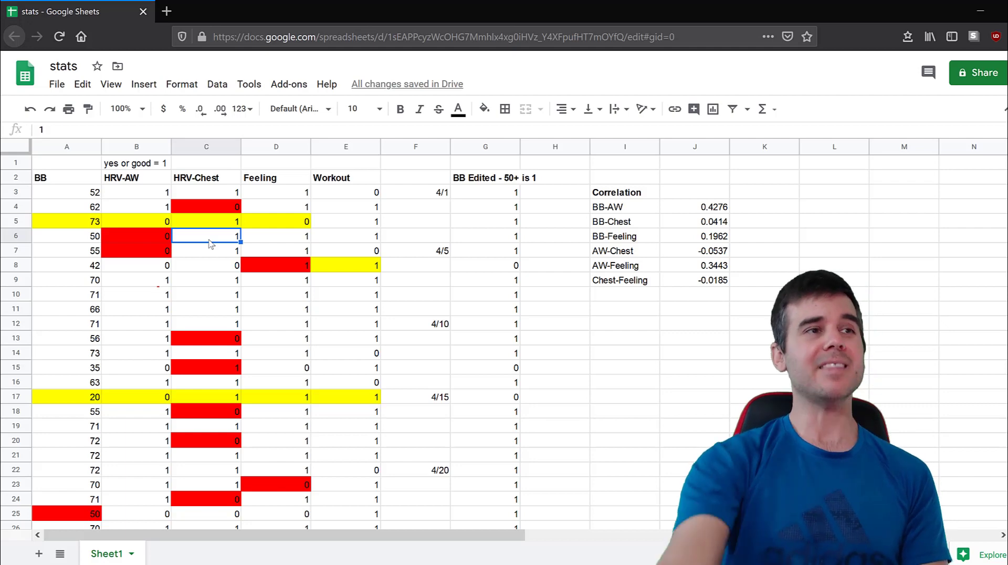
click(265, 194)
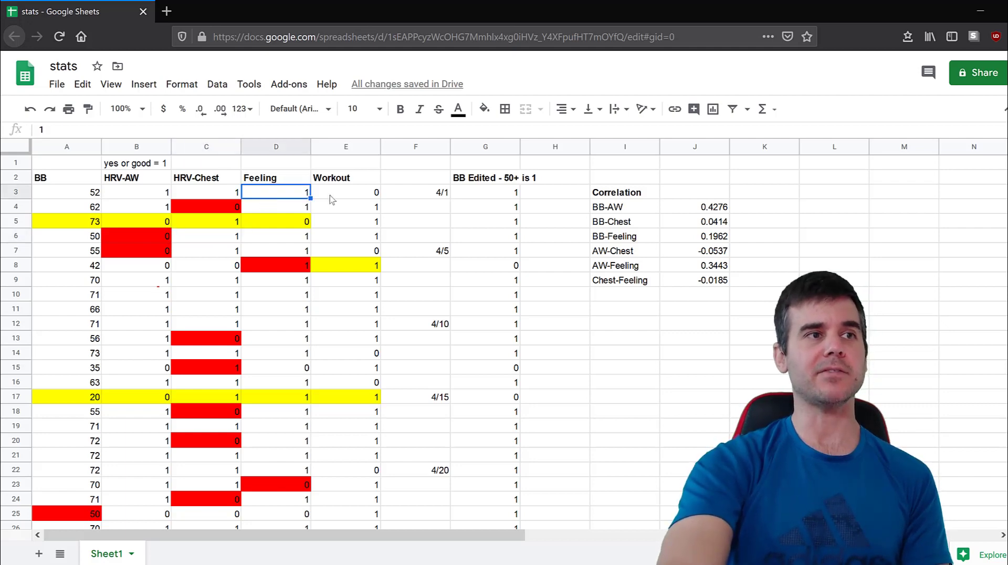
click(295, 212)
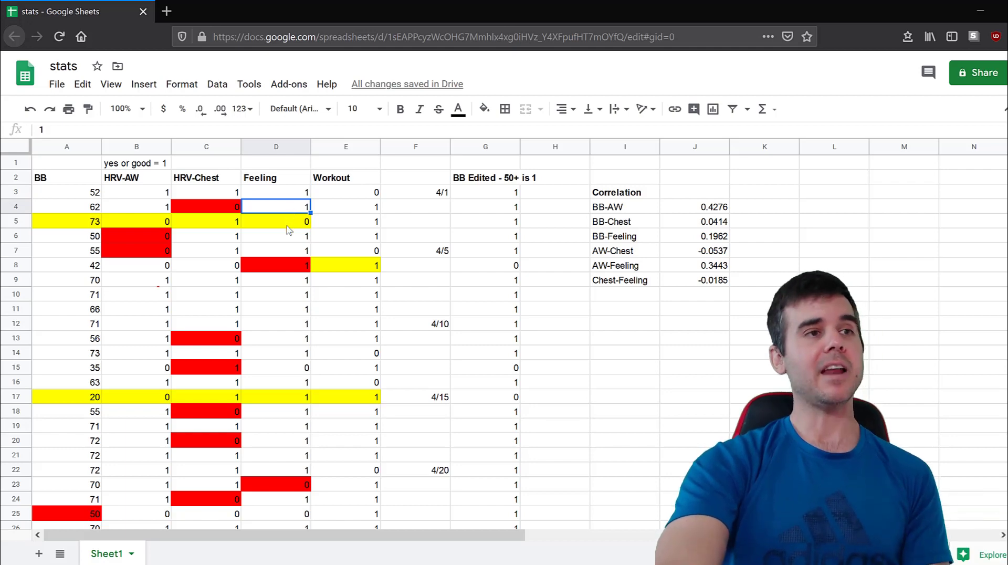
click(288, 225)
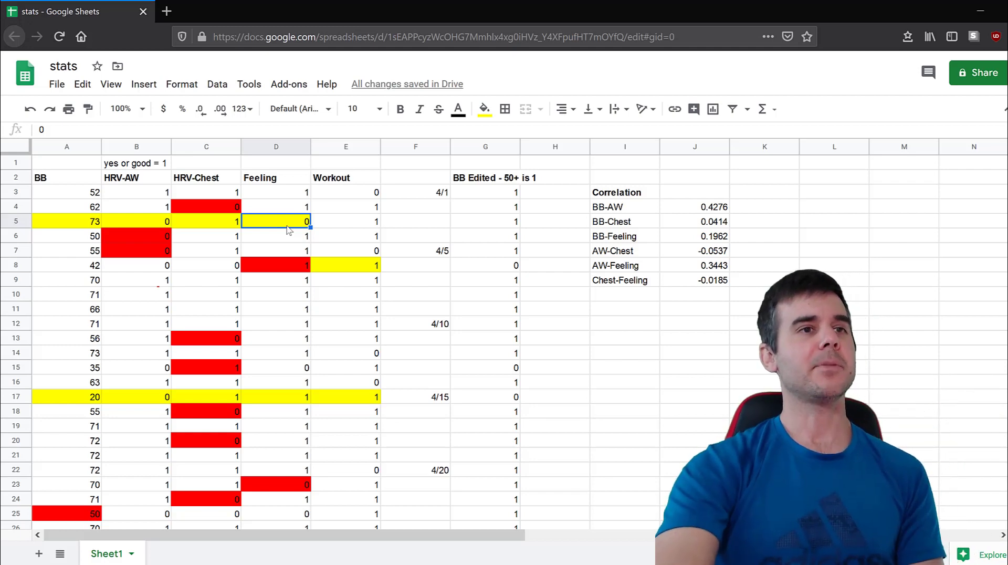
Review the column averages in row 37 for BB, HRV-AW, HRV-Chest, Feeling and BB Edited
scroll(157, 367, down, 3)
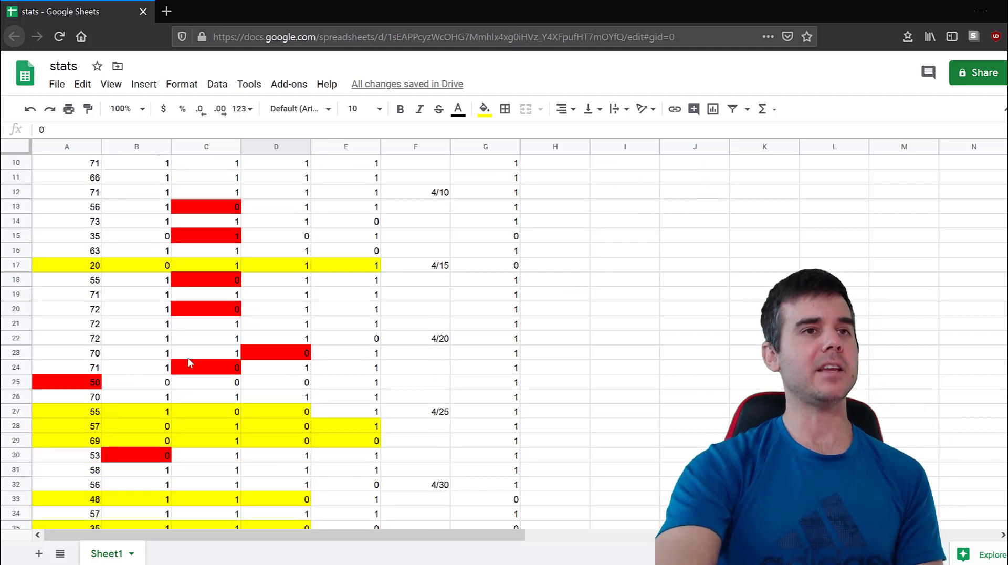
scroll(192, 364, down, 2)
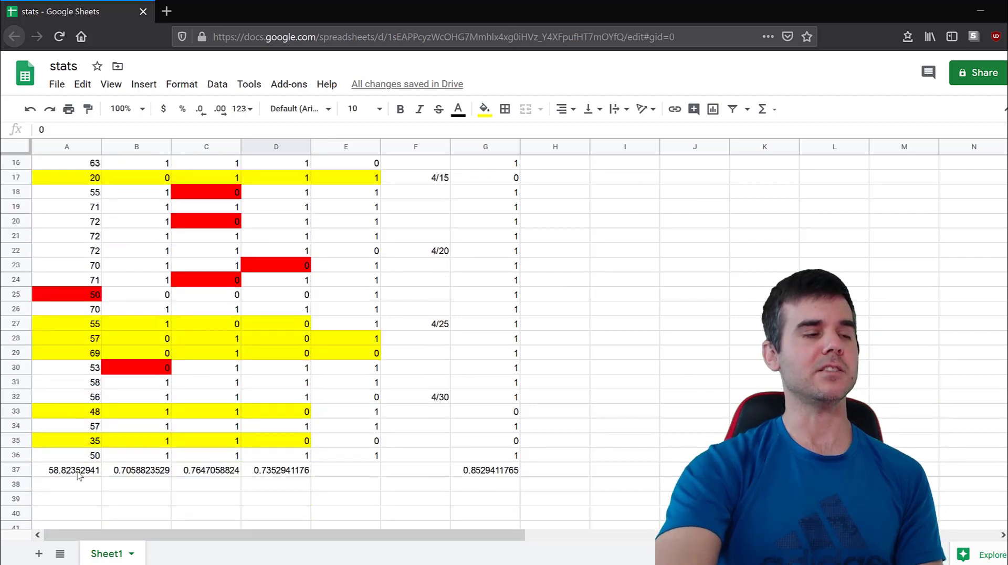
click(79, 475)
click(142, 475)
click(231, 475)
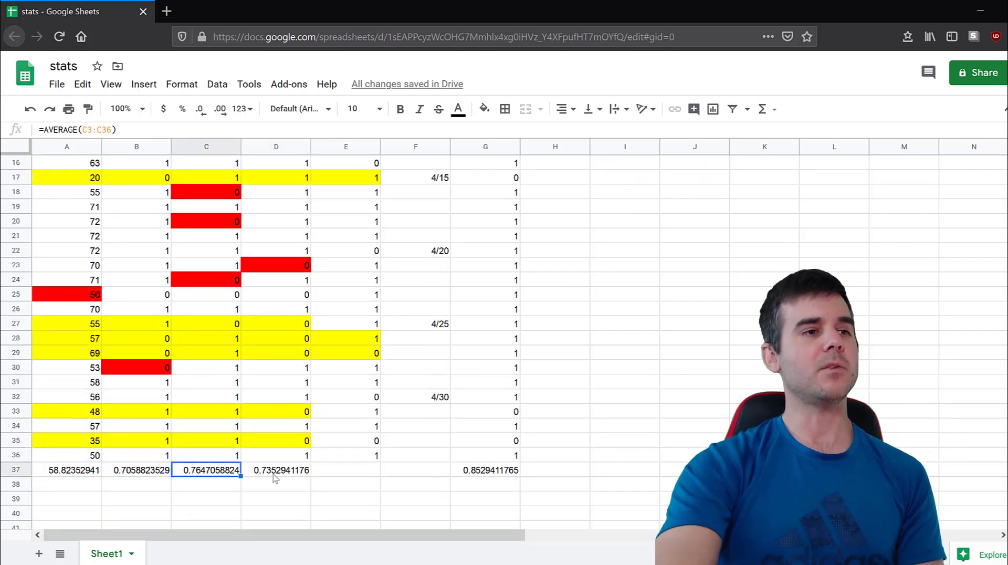
click(274, 475)
click(200, 475)
click(139, 475)
click(229, 475)
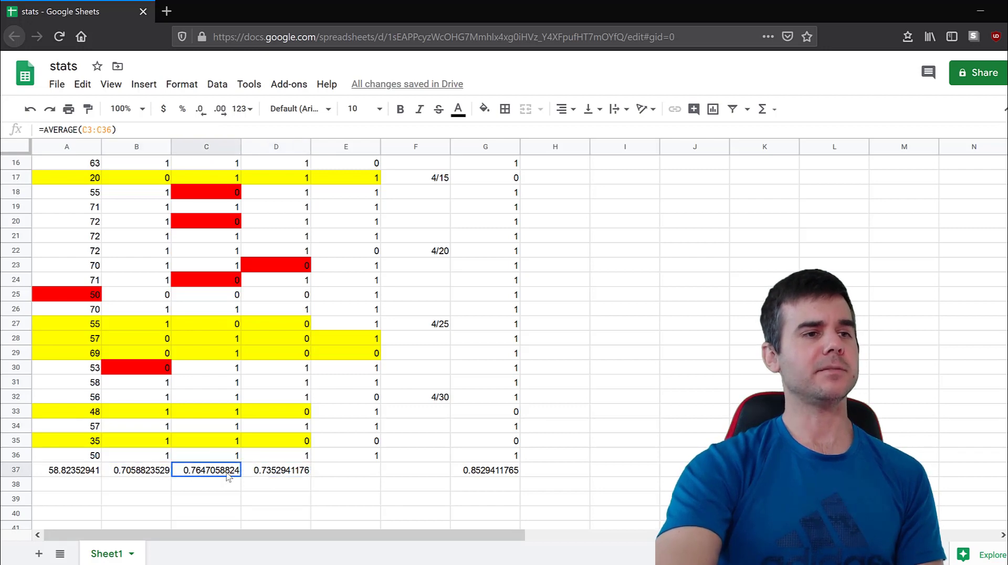
click(257, 477)
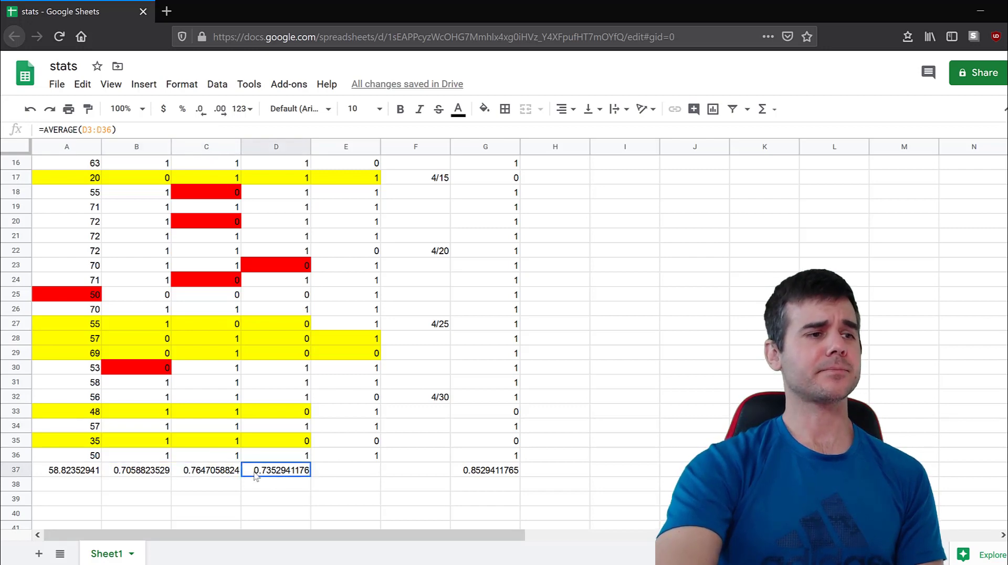
click(495, 470)
Examine how the BB scores are converted to 1 and 0 in the "BB Edited - 50+ is 1" column
scroll(488, 362, up, 5)
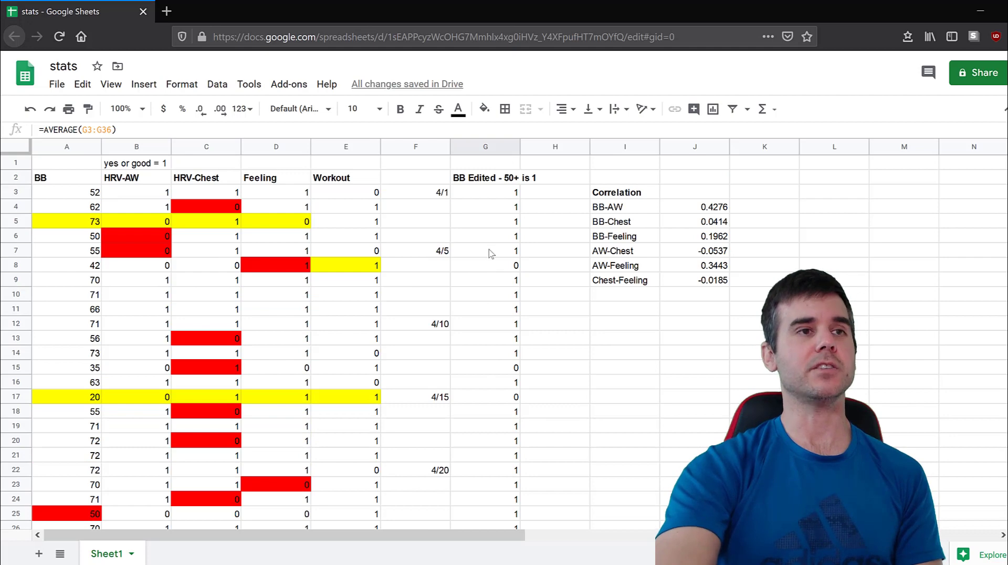
click(481, 199)
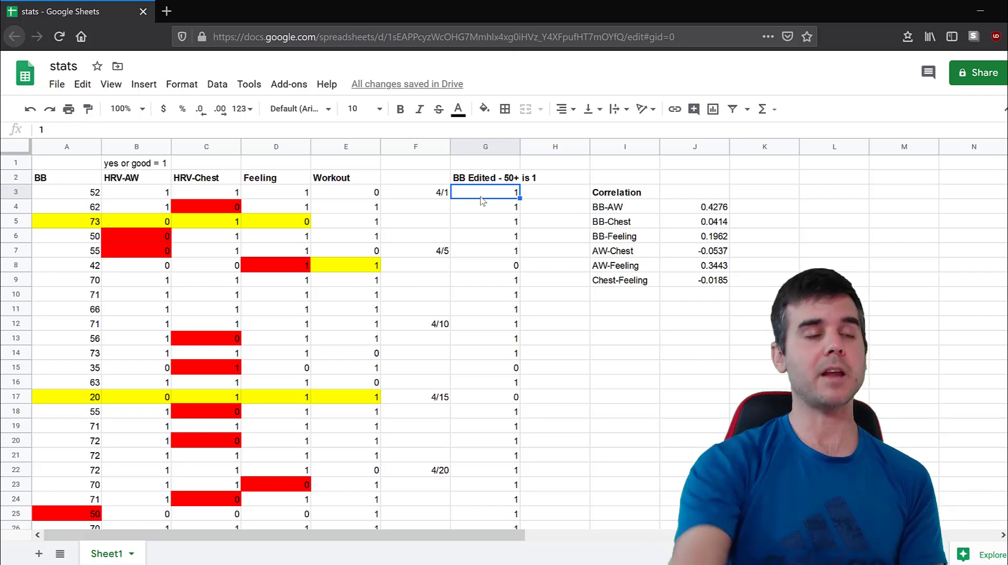
drag(482, 199, 482, 279)
click(485, 265)
click(493, 221)
click(495, 195)
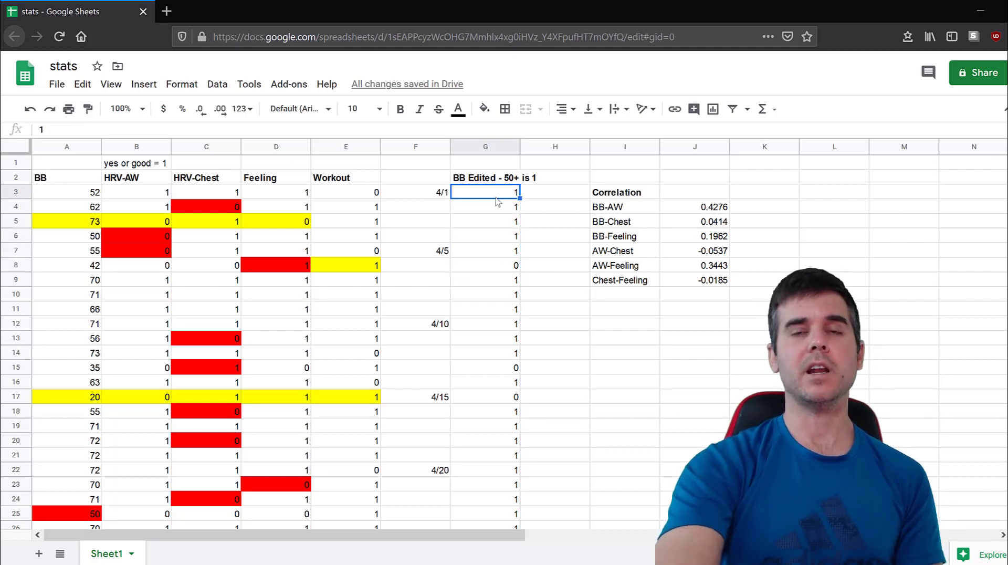
click(498, 210)
click(497, 264)
click(495, 251)
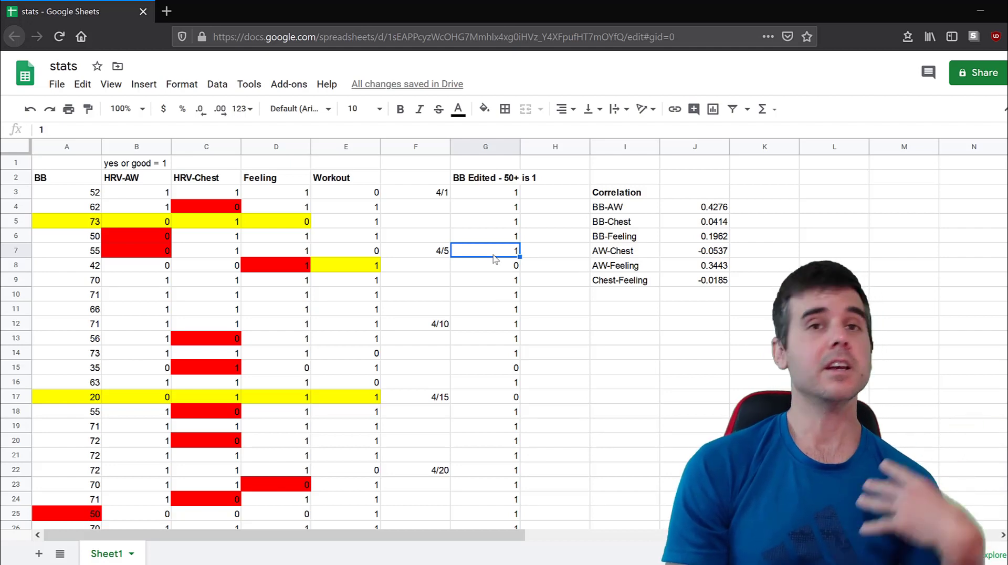
Compare the BB Edited average in row 37 with the HRV-AW, HRV-Chest and Feeling averages
scroll(483, 314, down, 5)
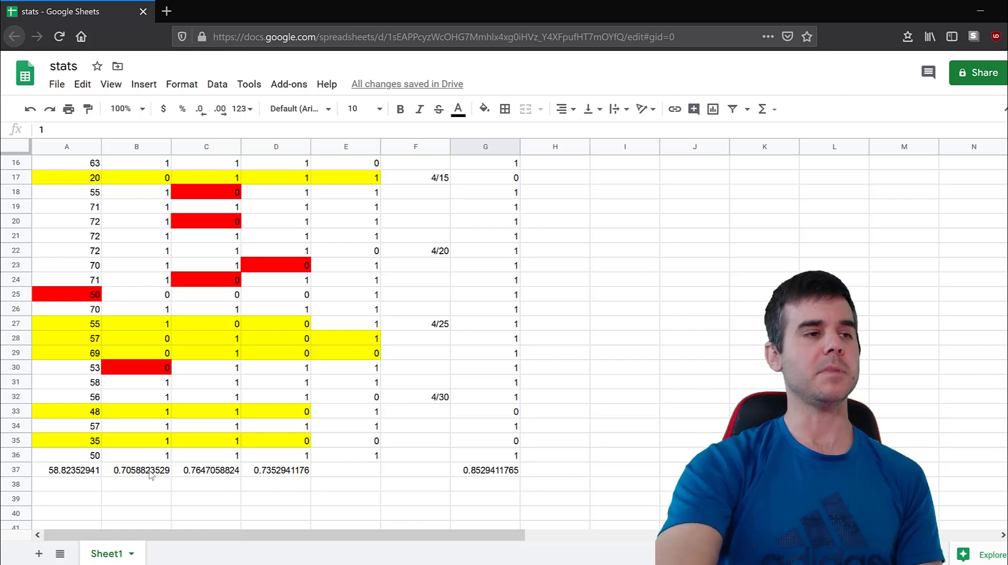
click(152, 474)
click(210, 474)
click(465, 472)
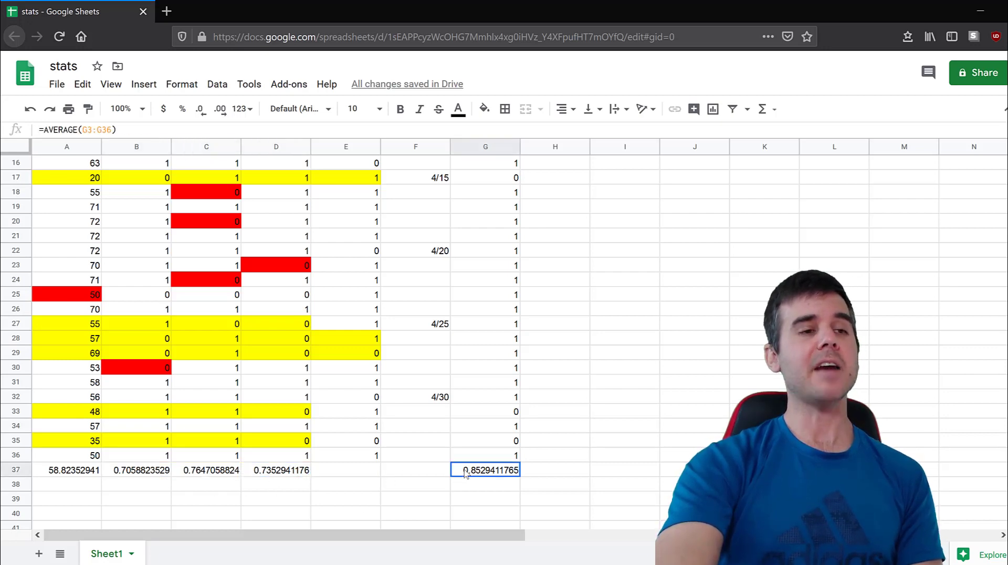
click(147, 472)
drag(132, 477, 268, 475)
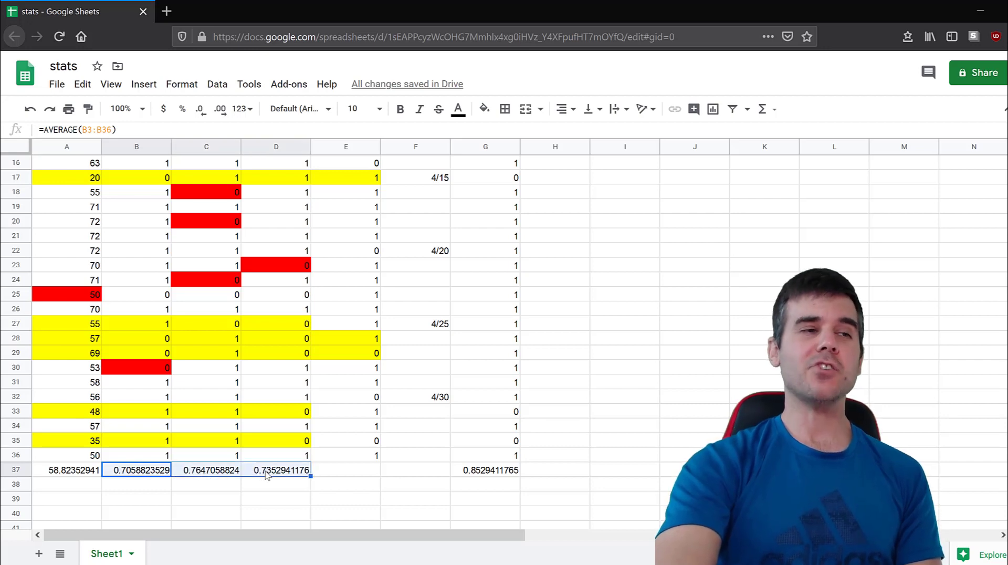
click(273, 475)
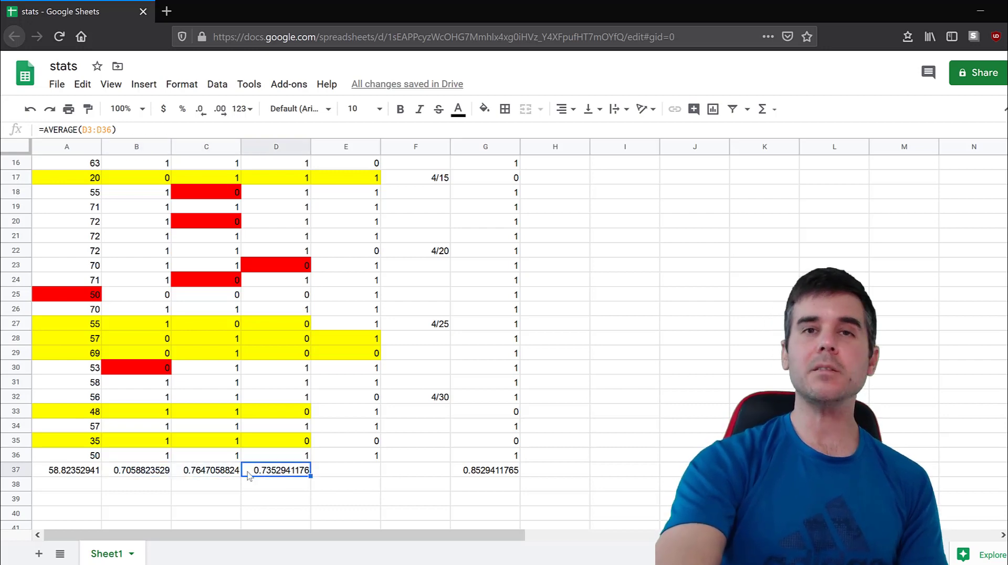
click(487, 474)
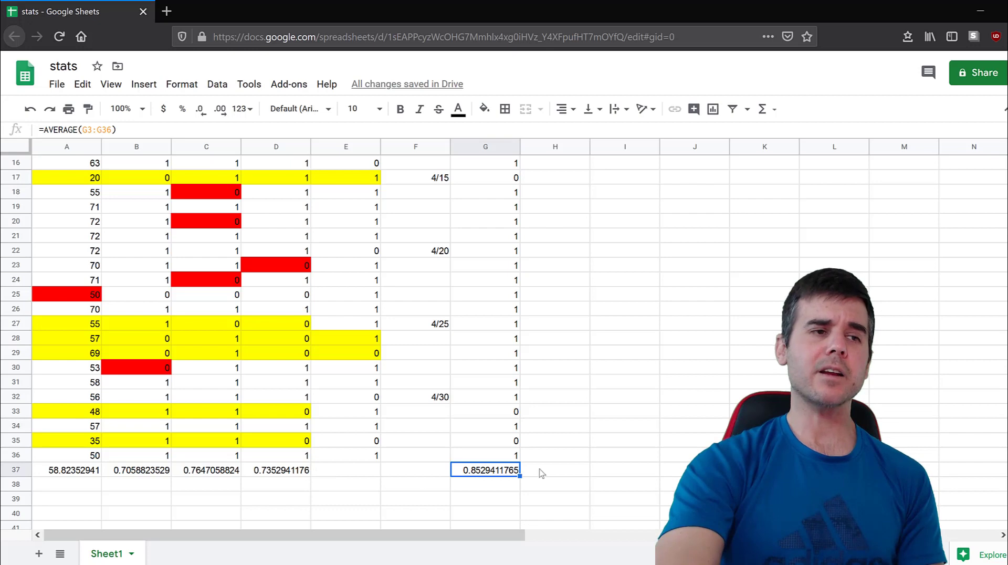
click(476, 496)
click(484, 475)
drag(483, 475, 158, 476)
click(278, 475)
key(Return)
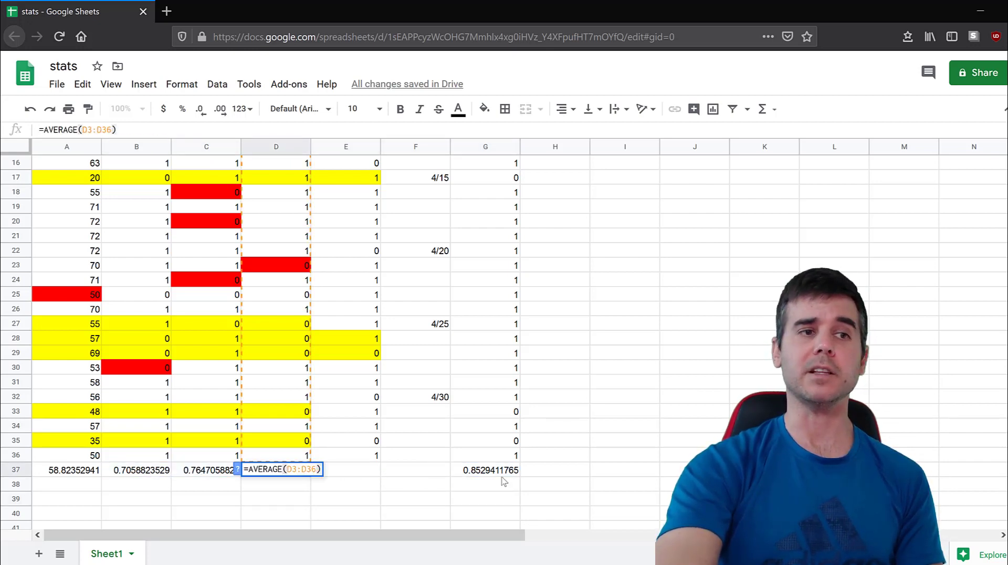
click(502, 474)
click(289, 473)
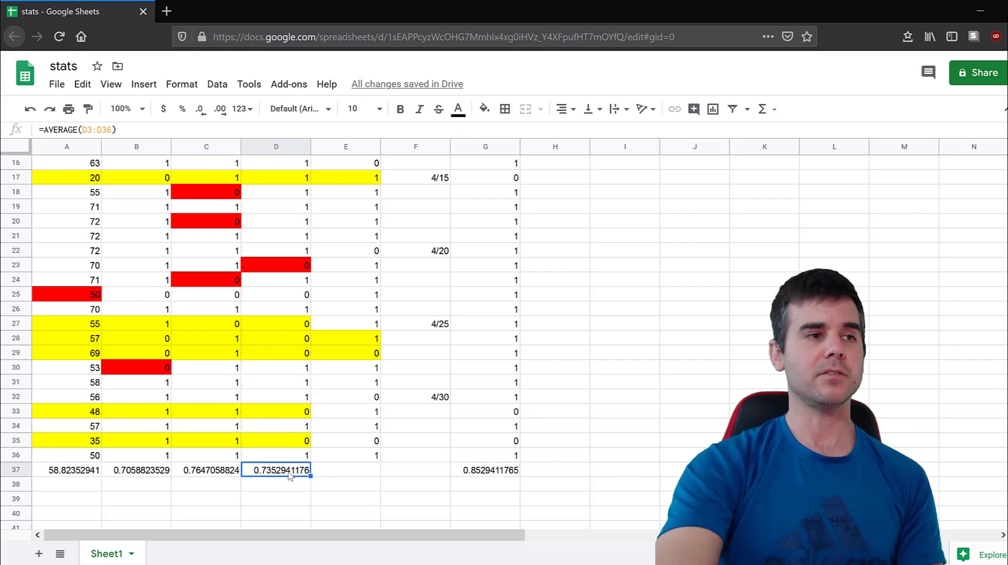
click(481, 476)
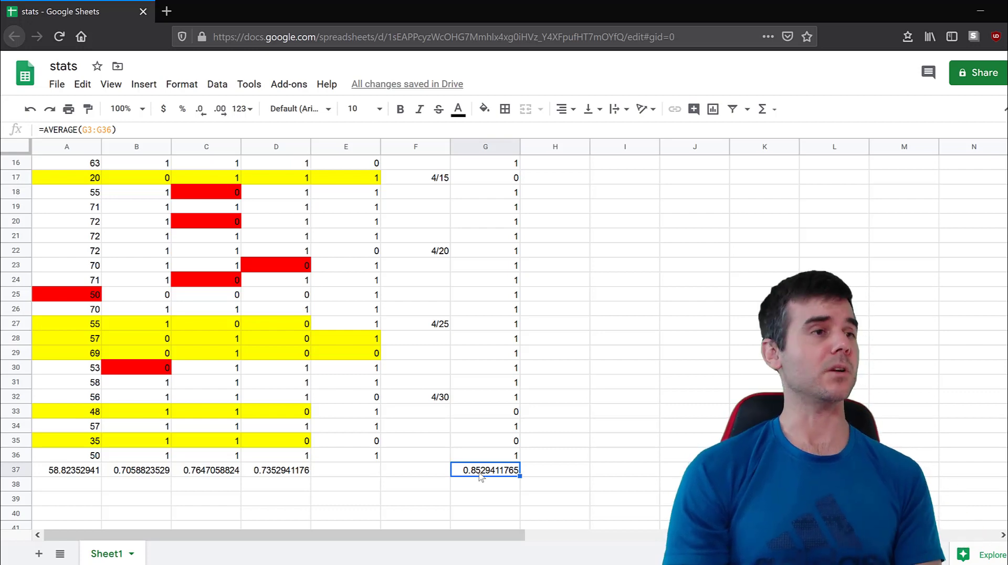
Review the daily ratings and row 37 averages alongside the BB-AW entry in the Correlation list
scroll(366, 395, up, 5)
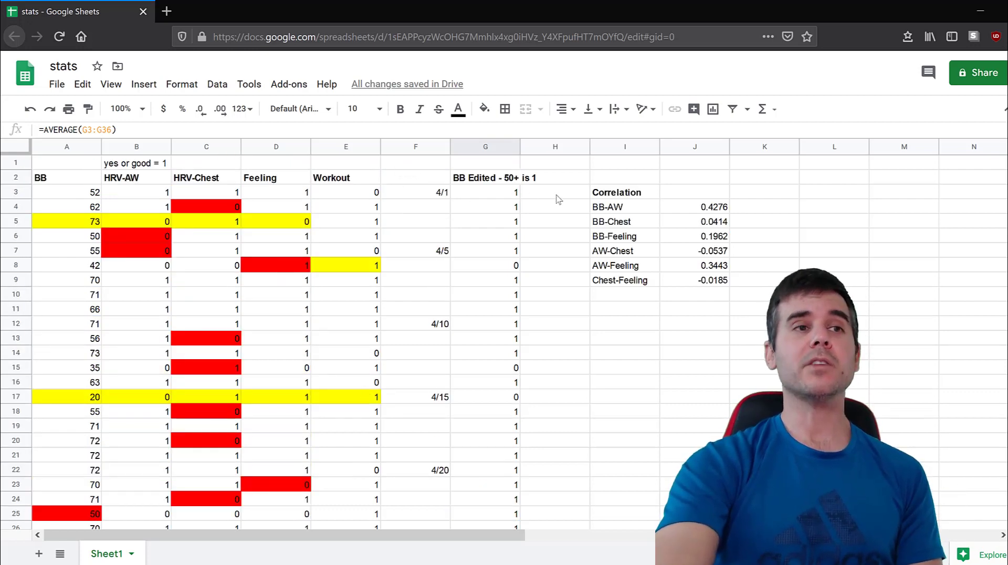
click(640, 208)
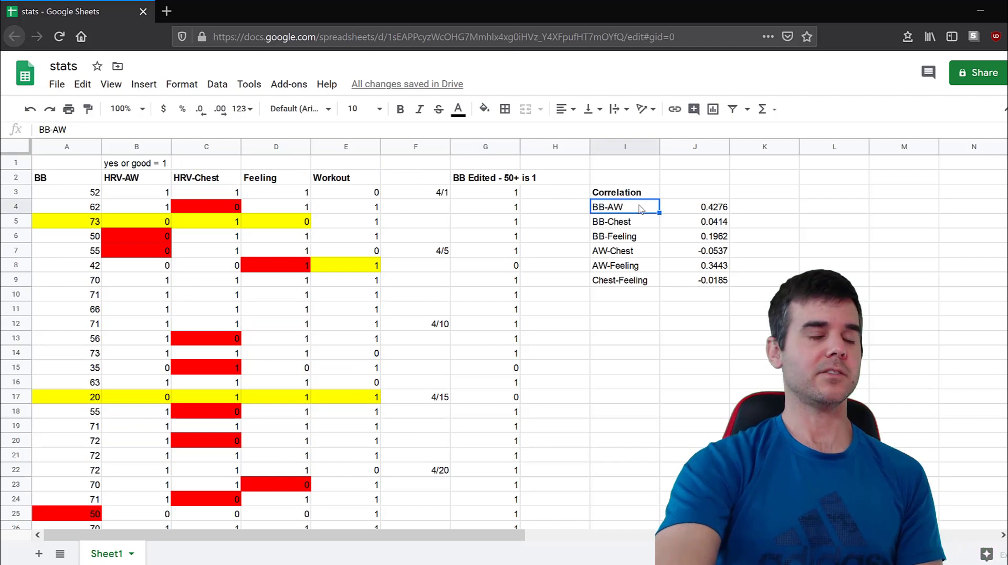
scroll(217, 309, down, 1)
scroll(218, 310, down, 5)
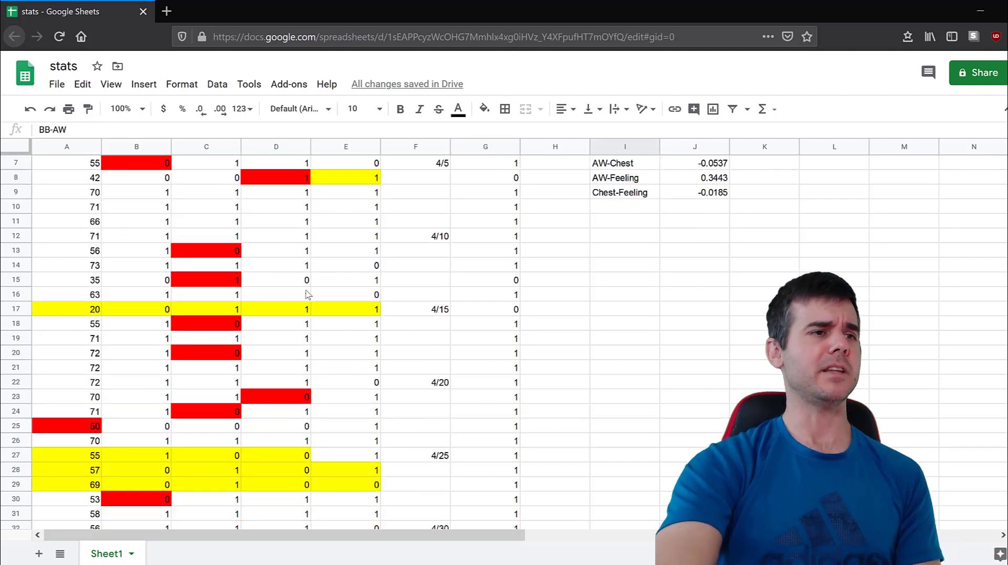
scroll(97, 374, up, 6)
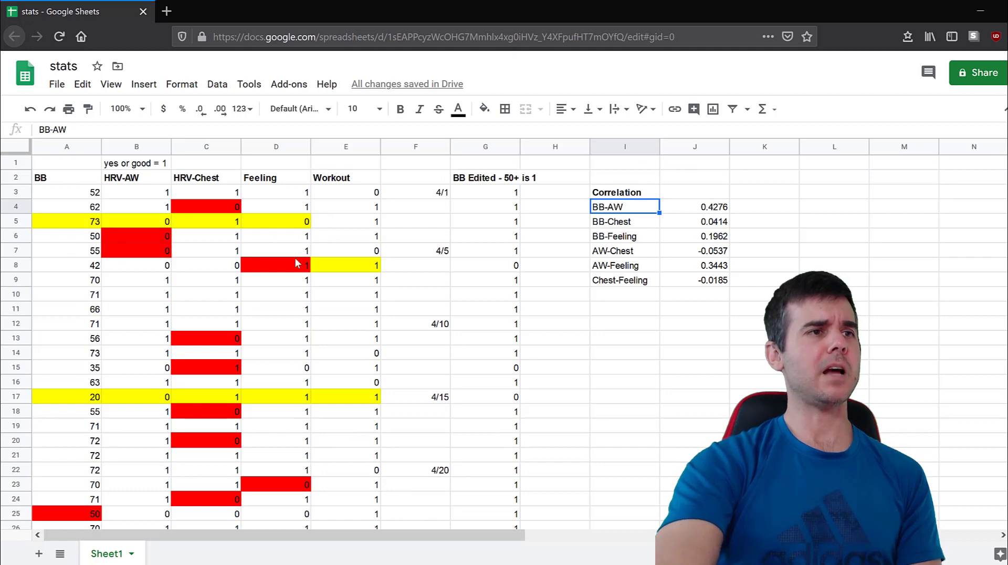
scroll(254, 262, down, 7)
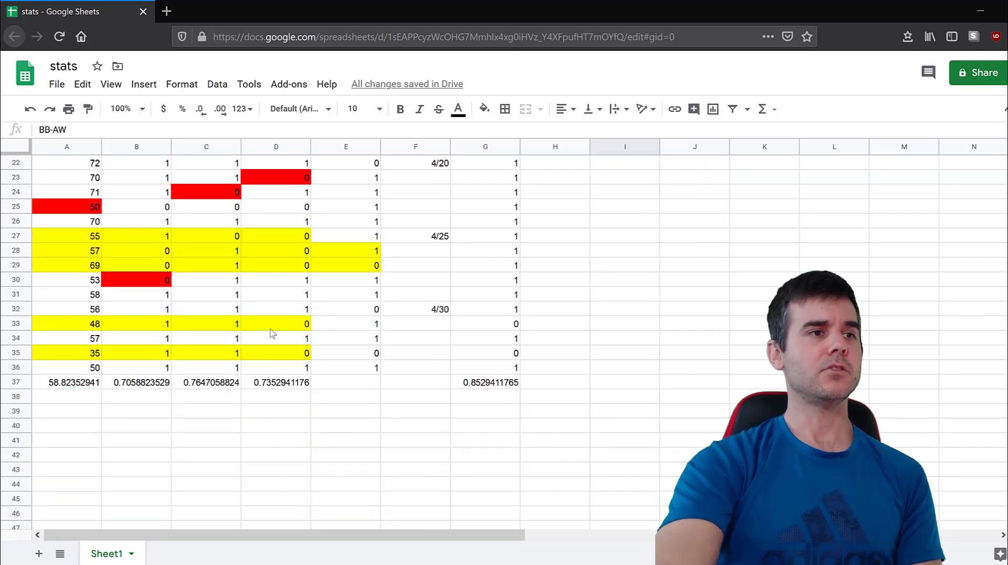
scroll(271, 333, up, 7)
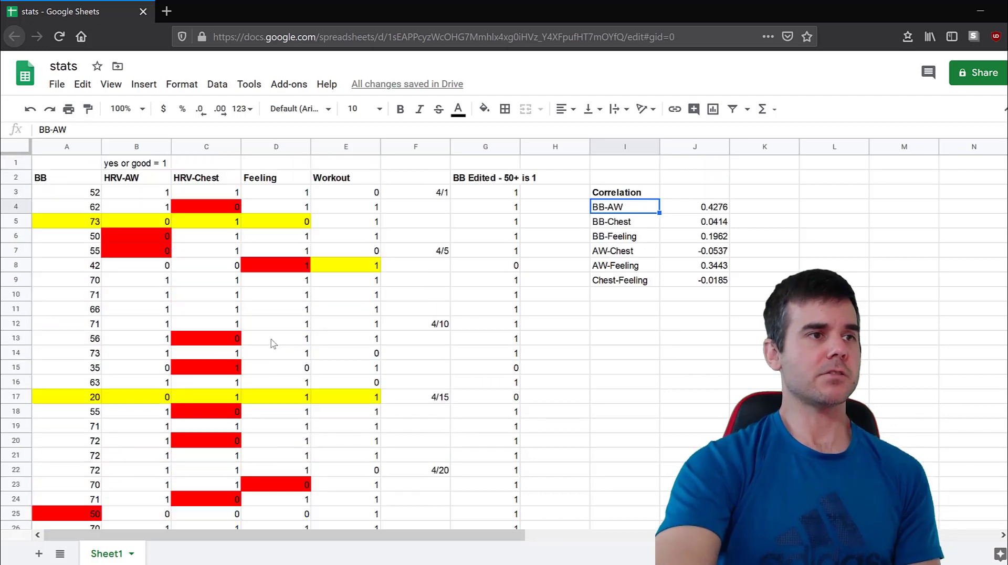
scroll(271, 343, down, 5)
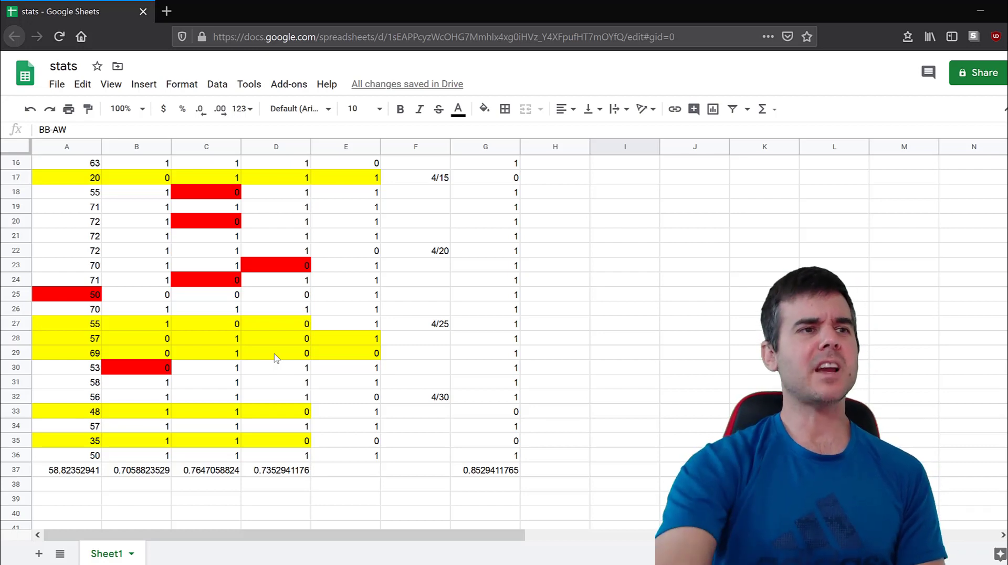
Compare the BB and BB Edited scores with the Workout entries in rows 27 to 32
click(474, 323)
click(498, 357)
click(501, 386)
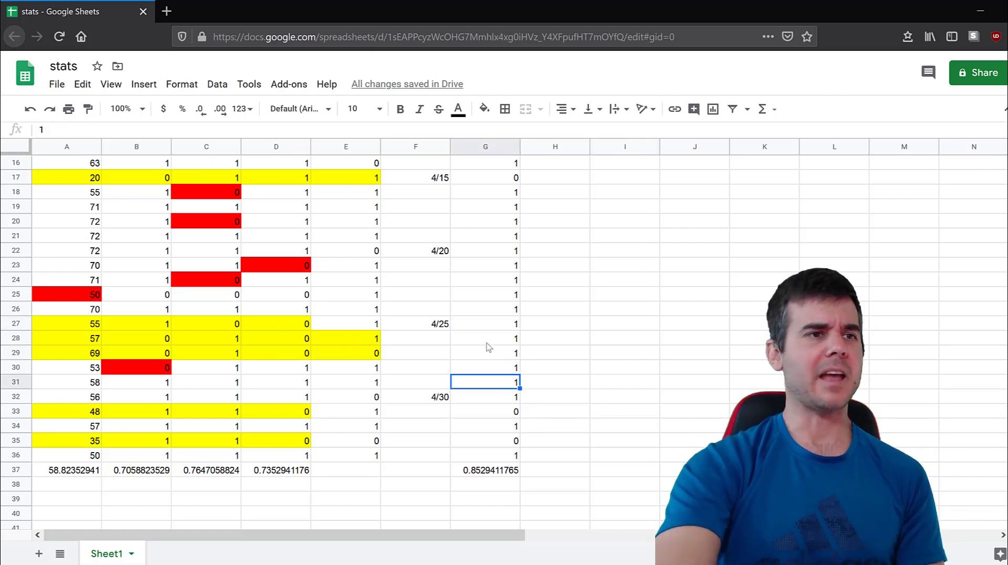
click(486, 338)
click(347, 338)
click(351, 356)
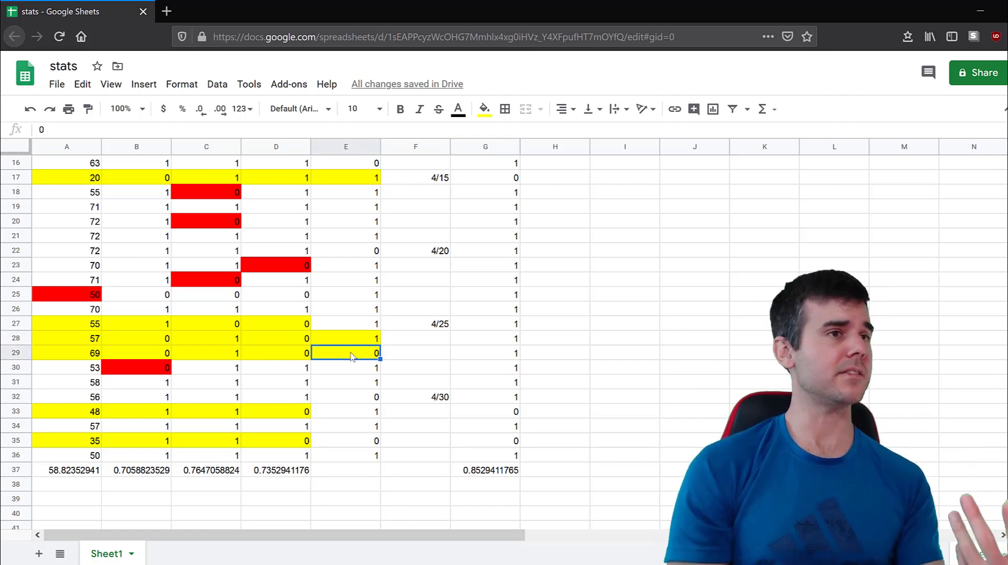
click(64, 367)
click(339, 396)
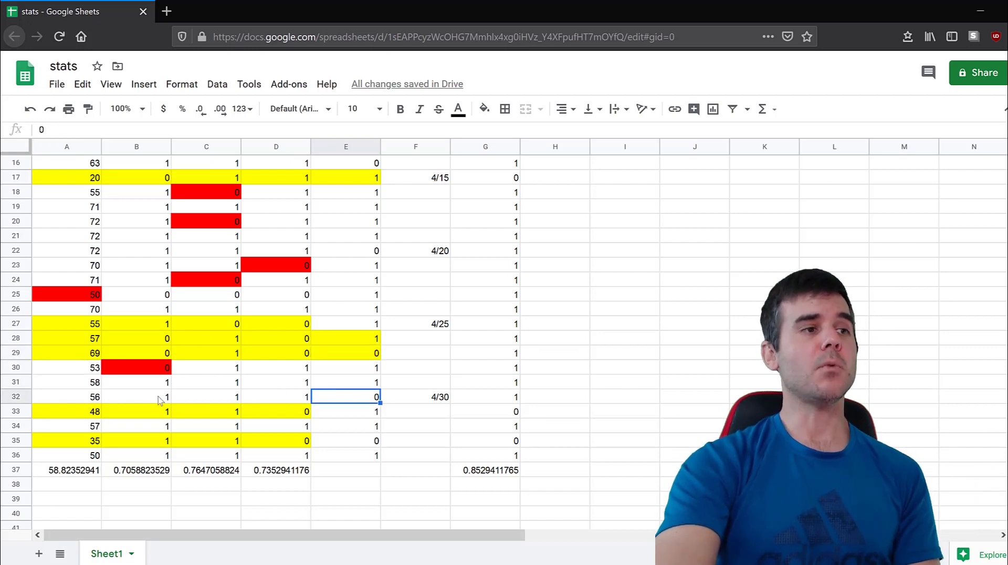
click(91, 399)
click(335, 382)
Examine the metric pairs listed under the Correlation heading, from BB-AW down to Chest-Feeling
scroll(334, 381, up, 5)
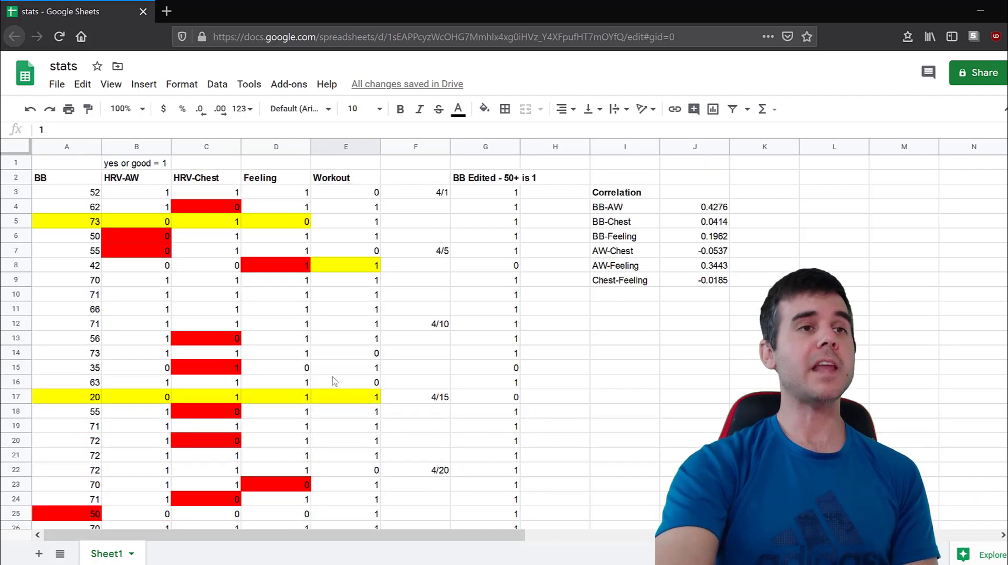
click(643, 193)
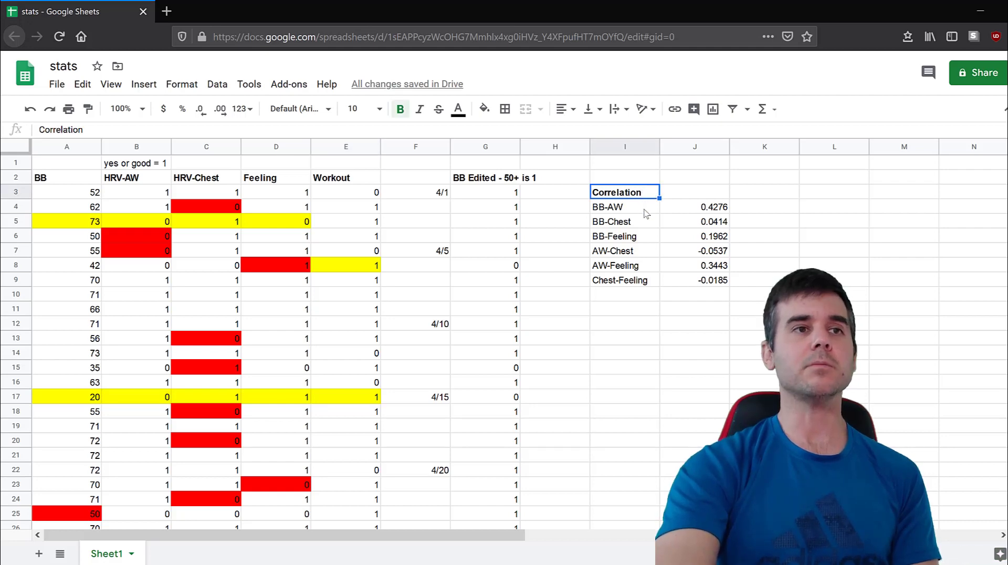
click(644, 237)
click(645, 250)
click(637, 294)
click(635, 281)
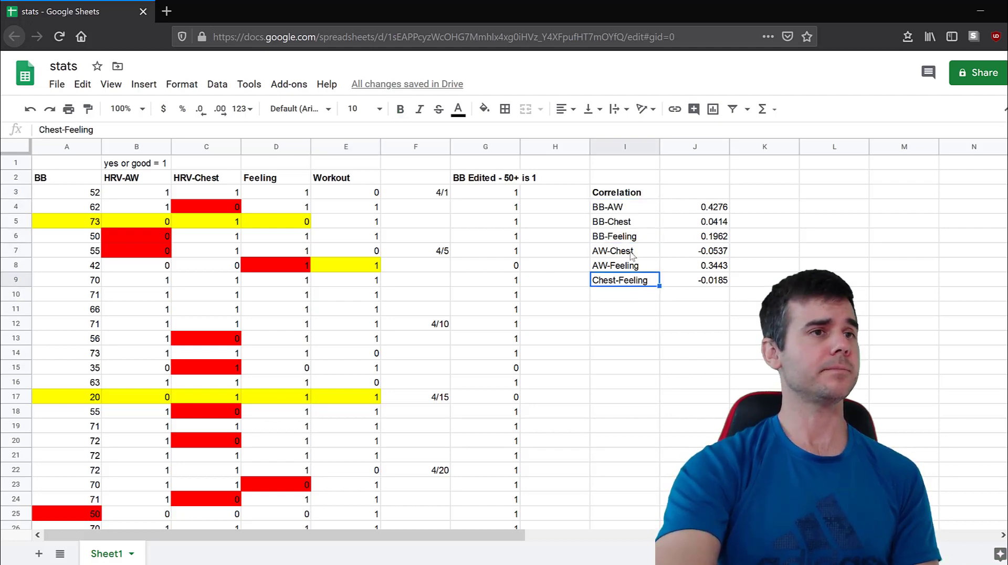
click(631, 239)
click(609, 211)
click(566, 211)
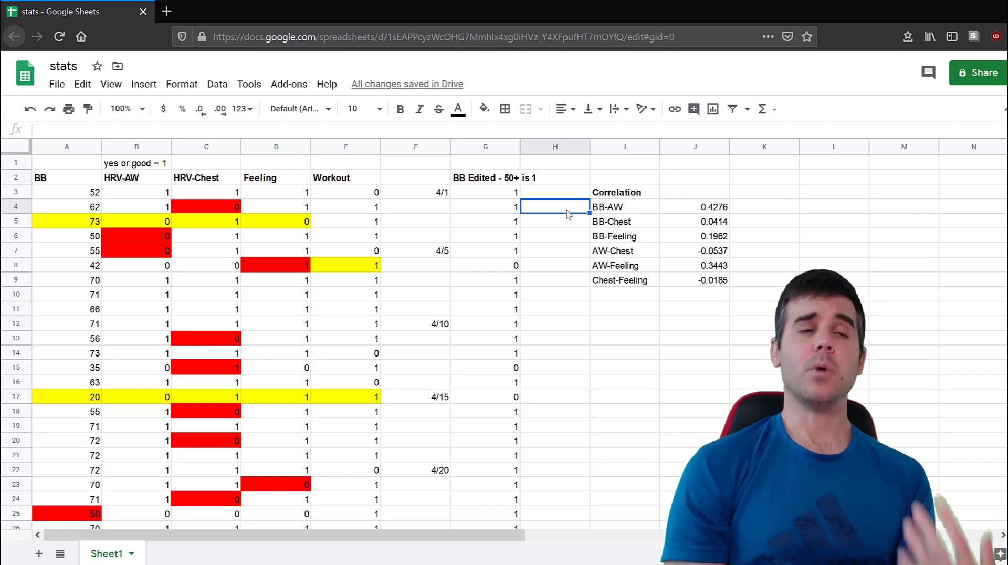
Compare the BB-AW, BB-Feeling, AW-Feeling and Chest-Feeling entries in the Correlation list
click(615, 215)
click(633, 238)
click(637, 269)
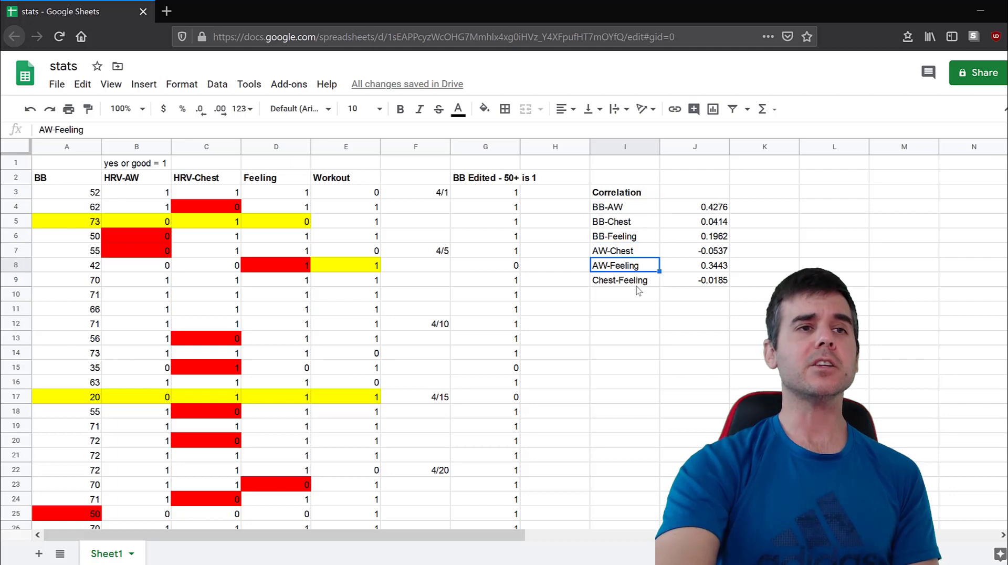
click(636, 284)
click(636, 266)
click(637, 240)
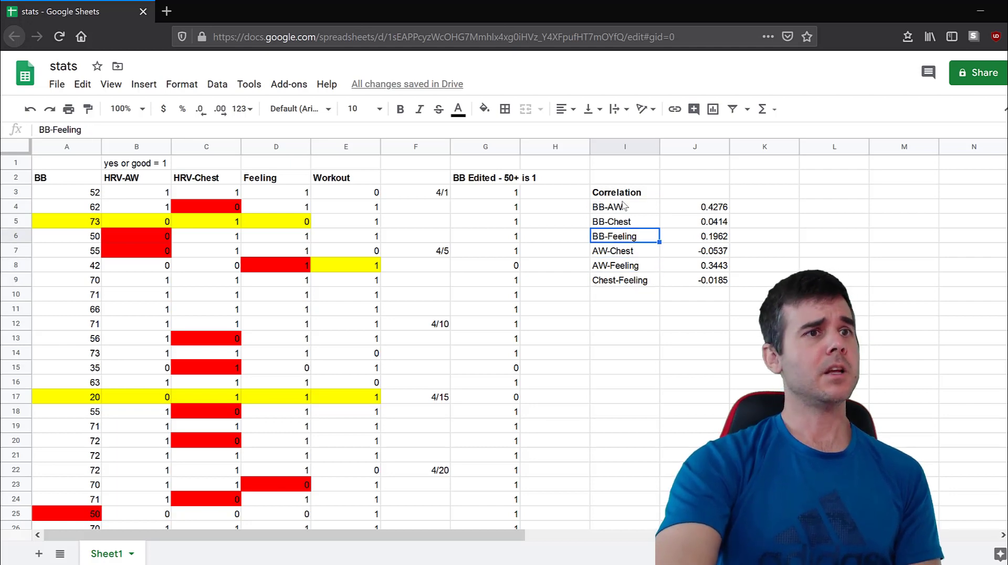
click(621, 204)
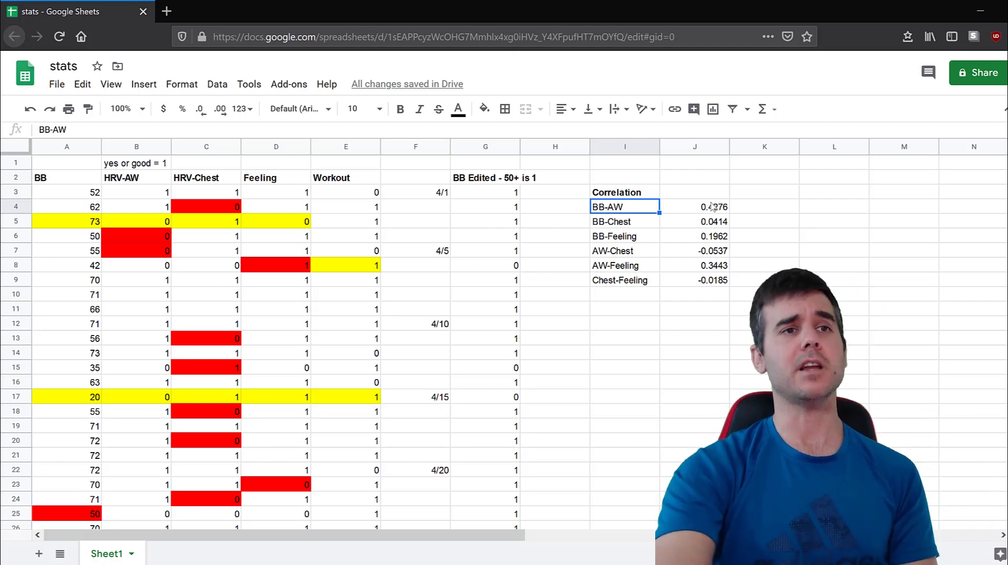
Examine the range of correlation values in J4:J9, from BB-AW to Chest-Feeling
drag(713, 209, 702, 294)
click(707, 298)
click(698, 209)
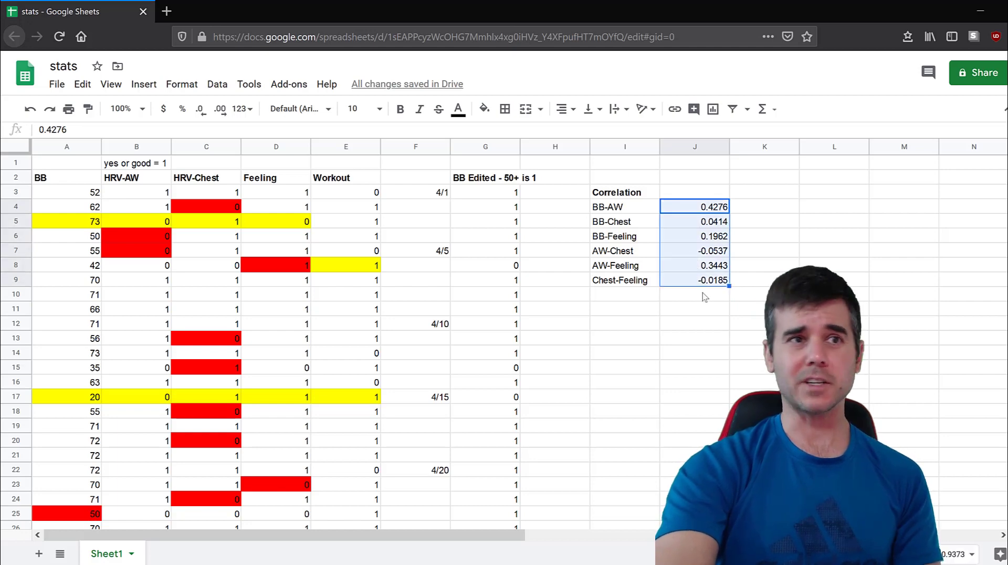
click(702, 295)
click(703, 281)
drag(703, 249, 702, 187)
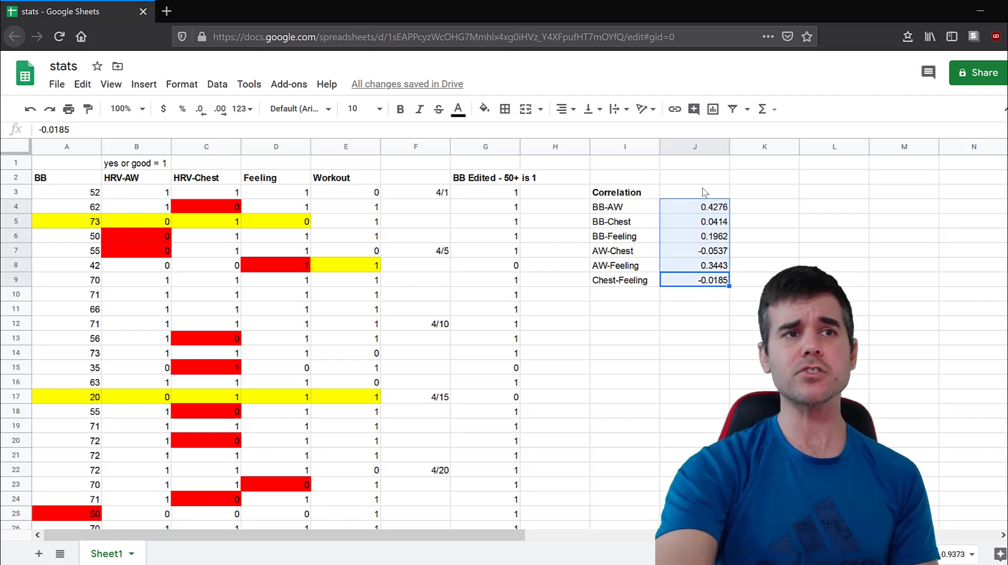
click(702, 190)
click(703, 207)
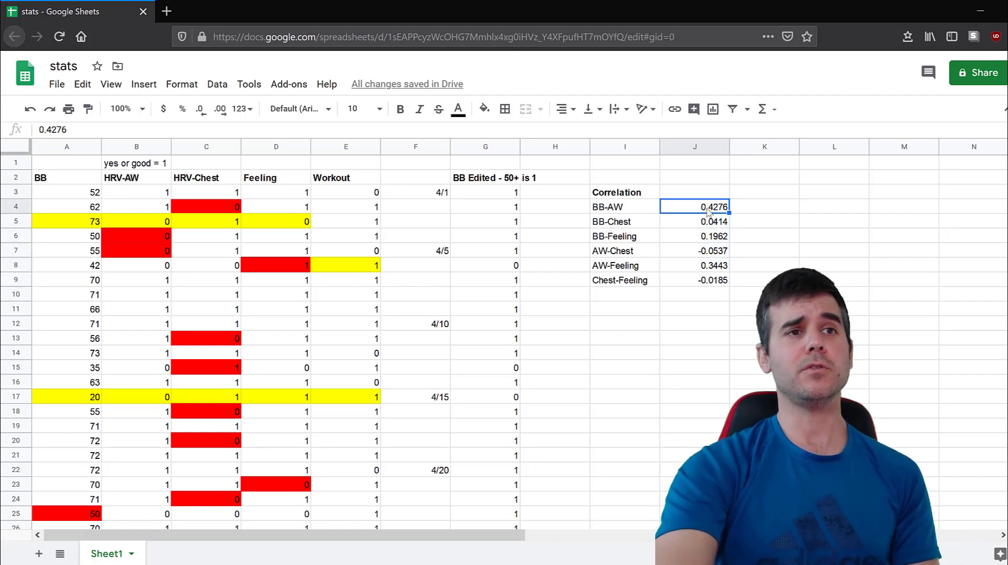
Compare the BB-Chest correlation value with the BB-AW correlation value
click(702, 229)
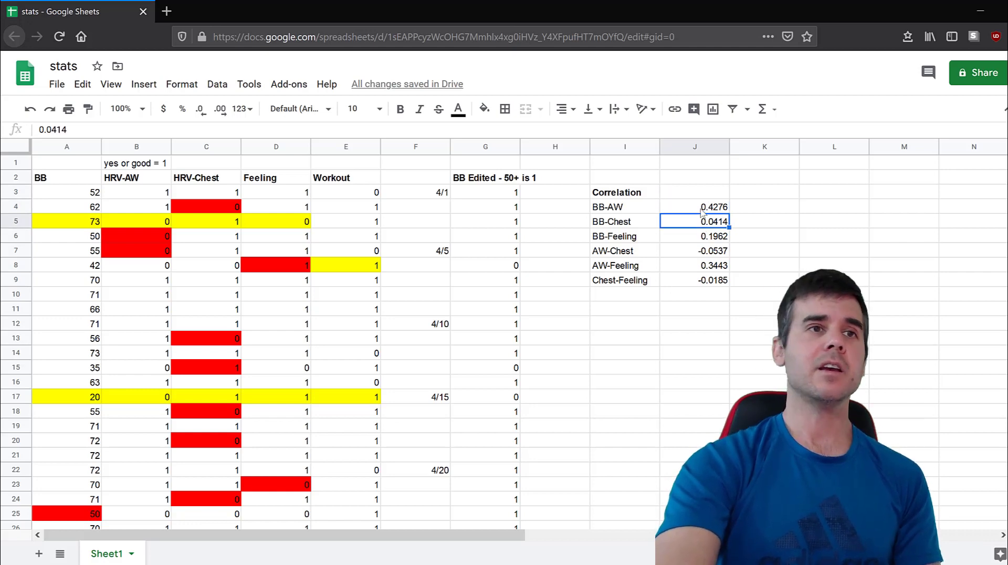
click(703, 209)
click(700, 195)
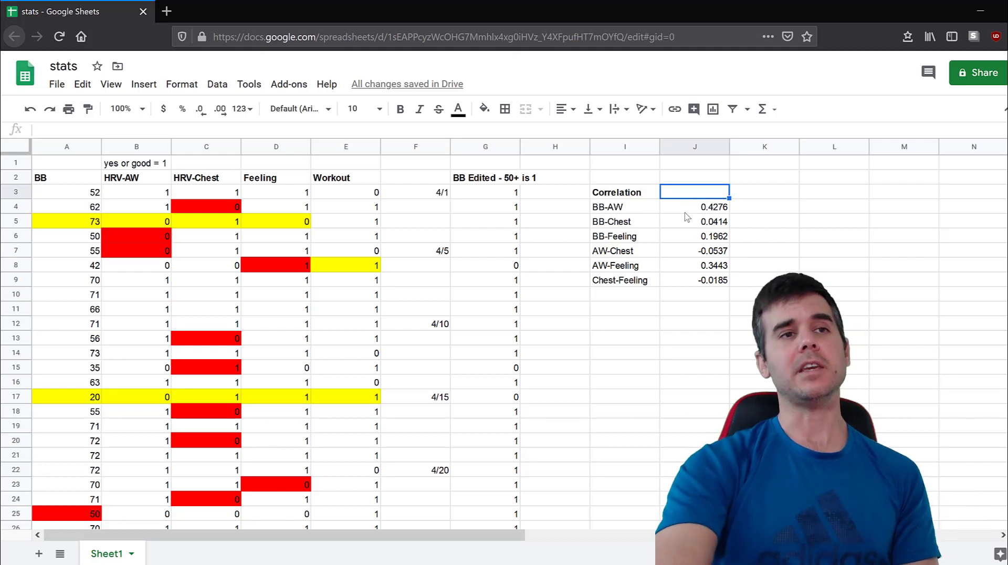
click(687, 210)
click(649, 195)
mouse_move(649, 196)
mouse_down()
mouse_move(673, 196)
mouse_move(658, 200)
mouse_up()
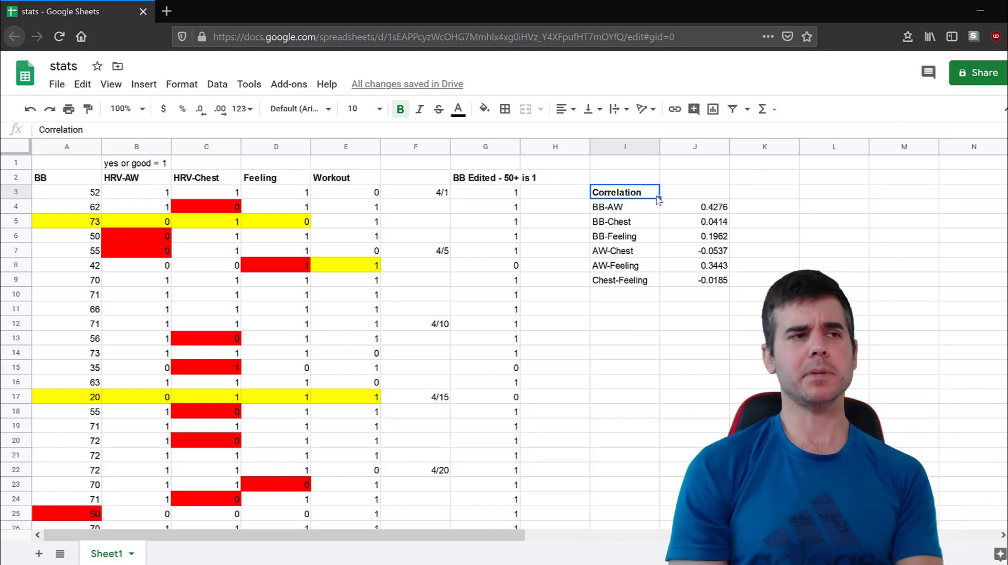
click(680, 195)
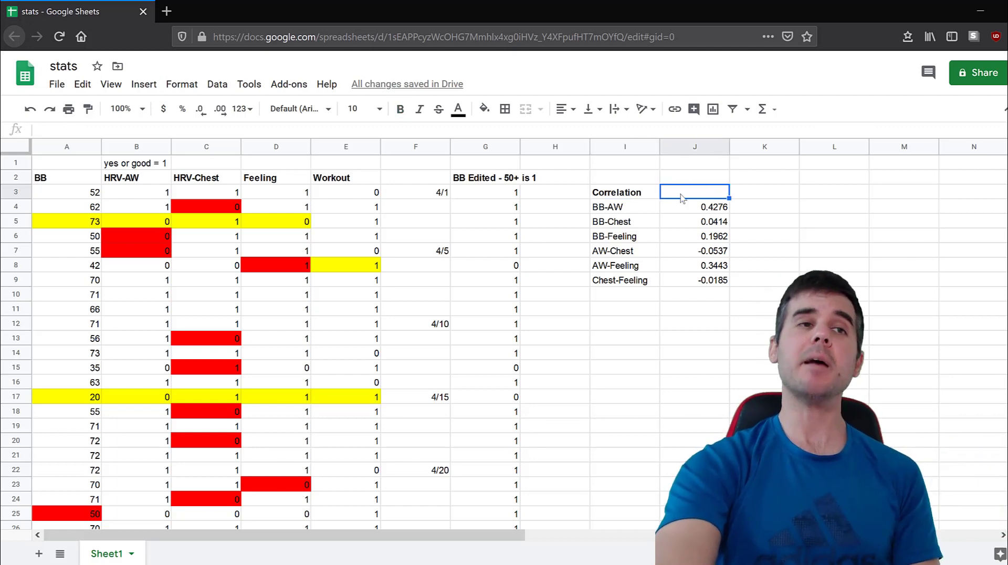
click(646, 195)
click(644, 177)
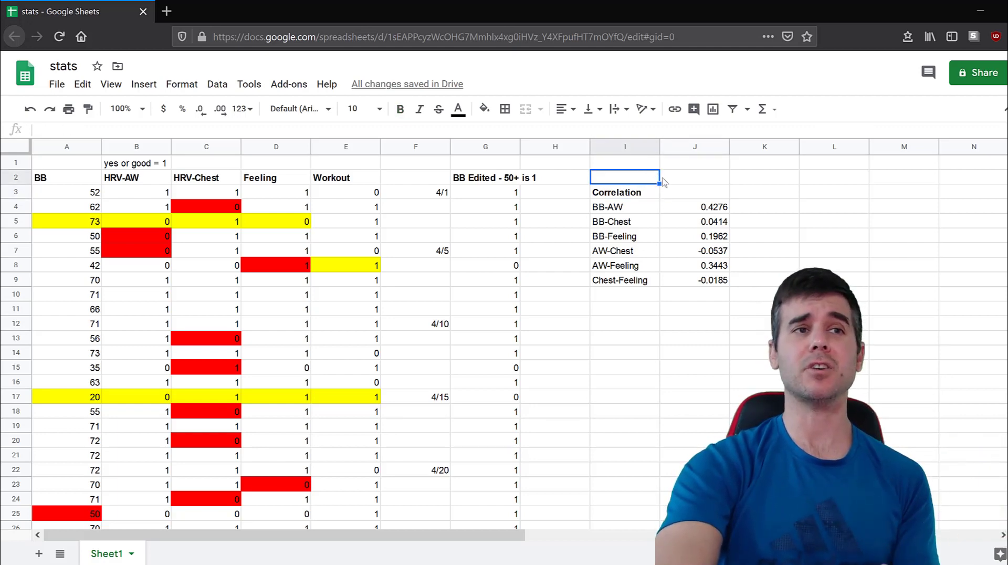
click(684, 185)
click(682, 199)
Review the color-highlighted daily entries from row 3 down to the averages in row 37
scroll(297, 268, down, 4)
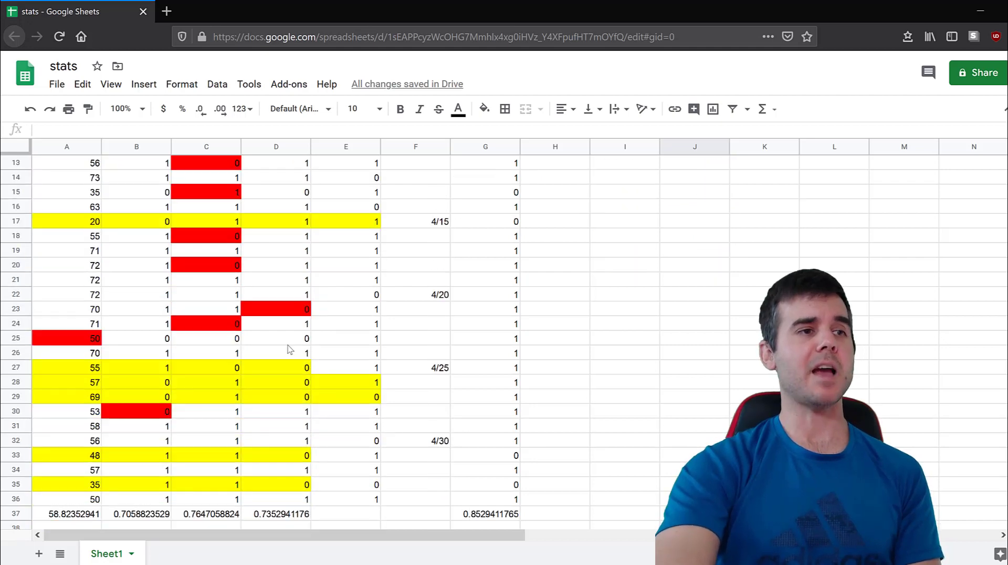
scroll(294, 367, down, 2)
scroll(94, 400, up, 6)
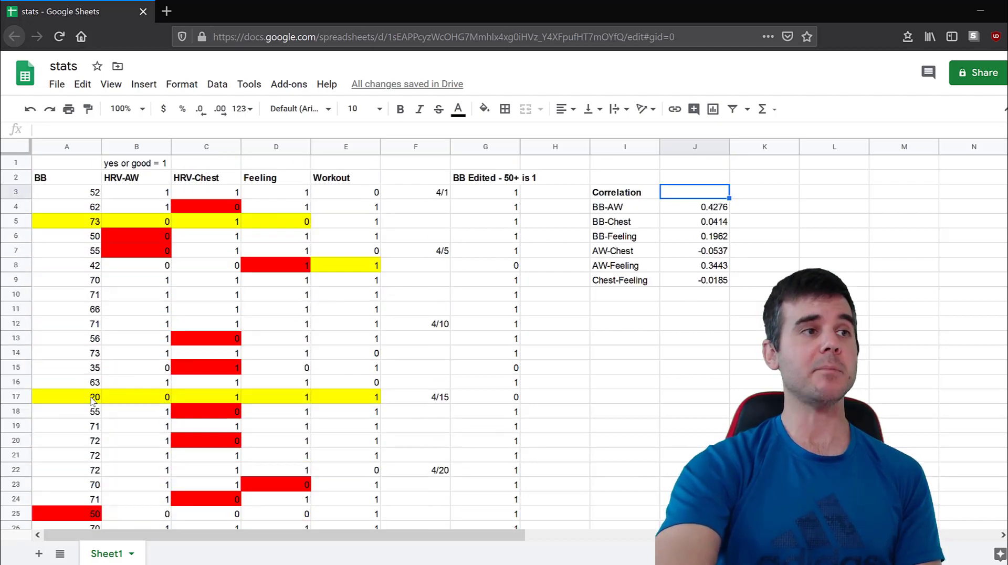
scroll(95, 242, down, 4)
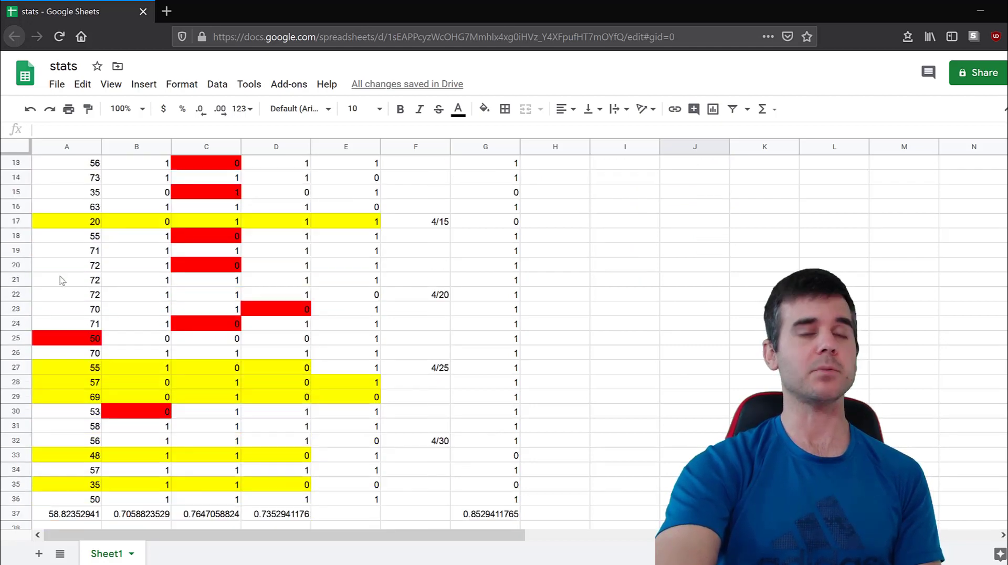
scroll(60, 276, up, 4)
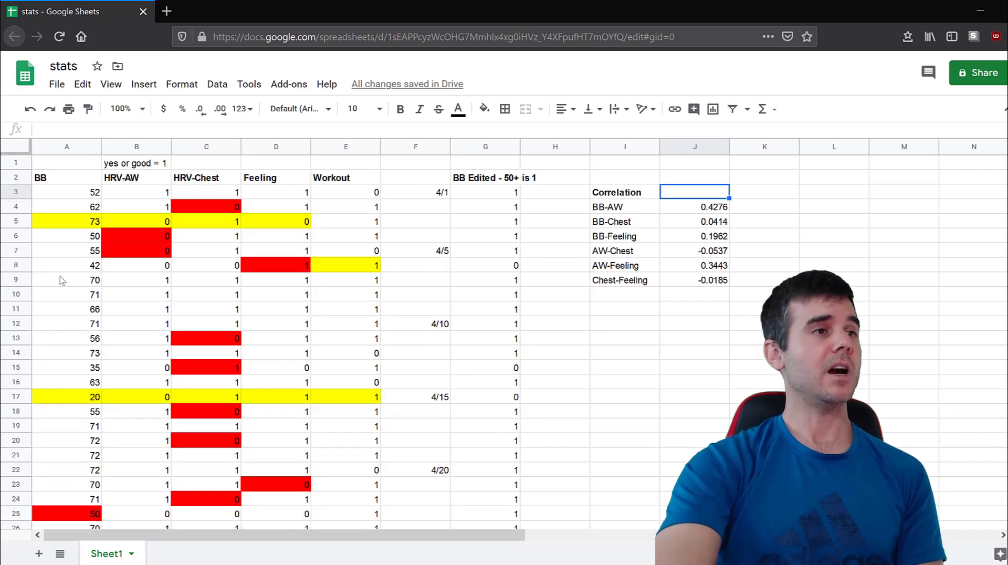
scroll(59, 283, down, 3)
scroll(60, 283, up, 3)
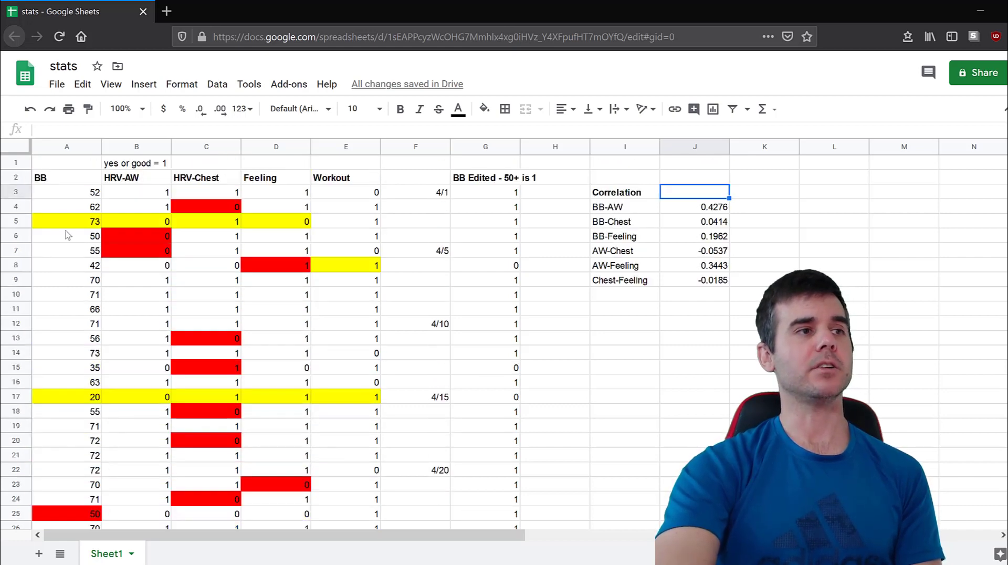
Examine the yellow-highlighted cells in rows 5, 8 and 17
click(66, 231)
drag(67, 231, 263, 224)
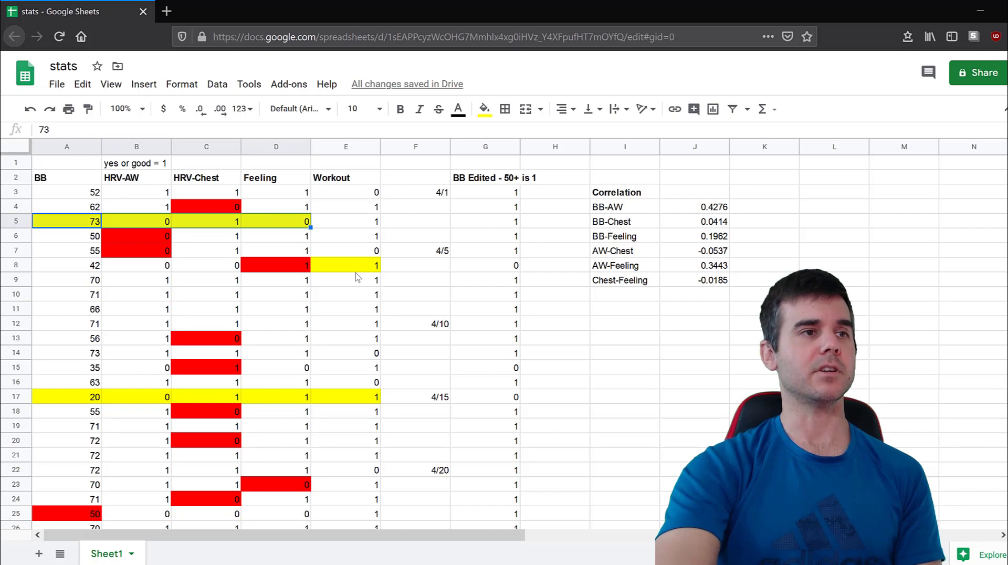
click(357, 267)
click(215, 401)
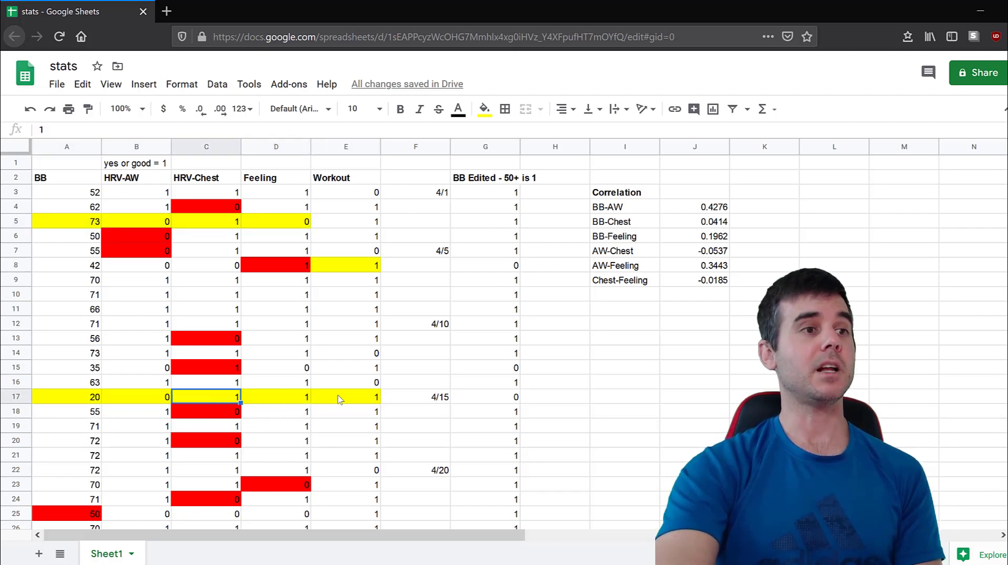
drag(340, 399, 102, 397)
Examine the red-highlighted cells in the HRV-AW, HRV-Chest and Feeling columns between rows 4 and 17
click(138, 235)
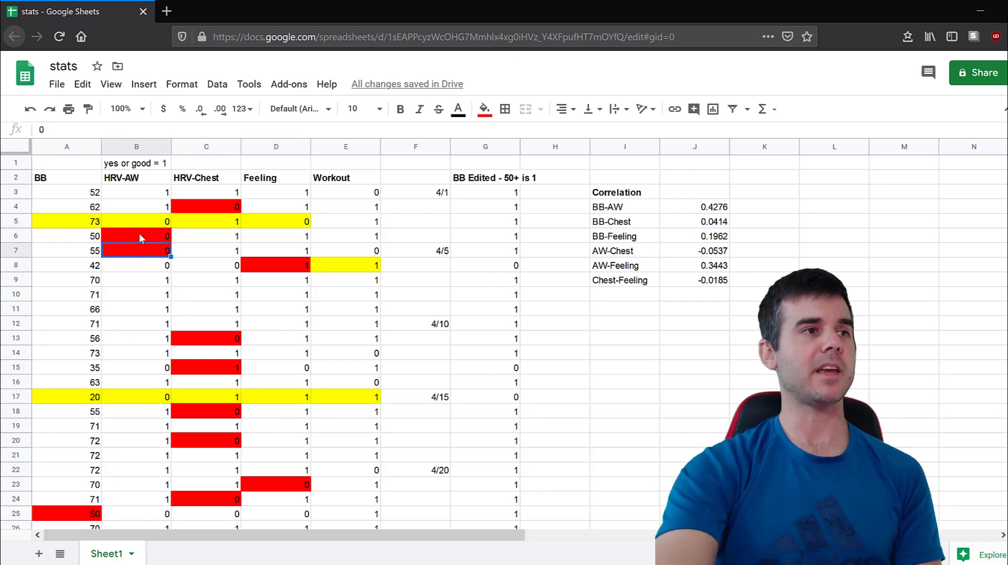
click(203, 208)
click(296, 266)
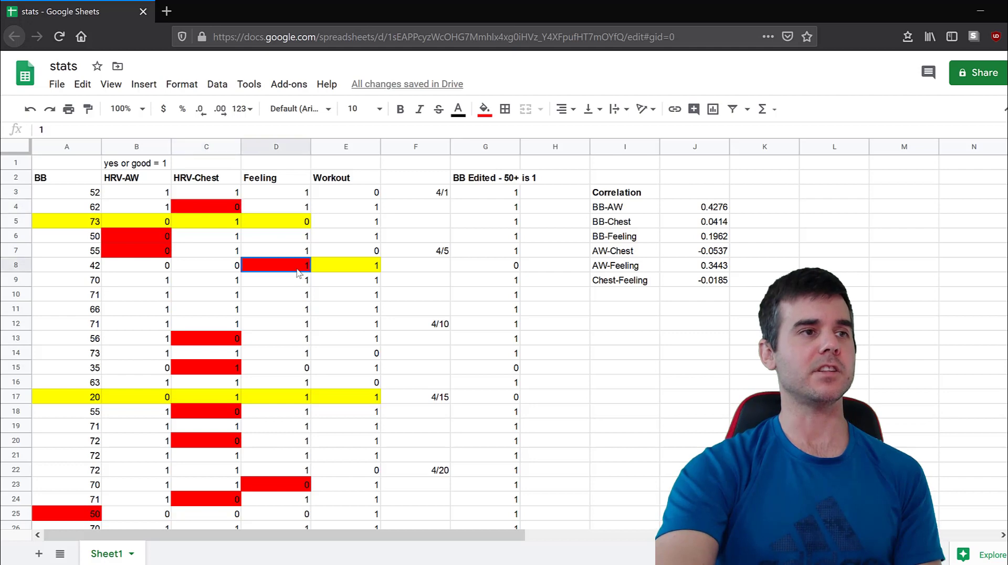
click(195, 344)
click(202, 374)
click(231, 398)
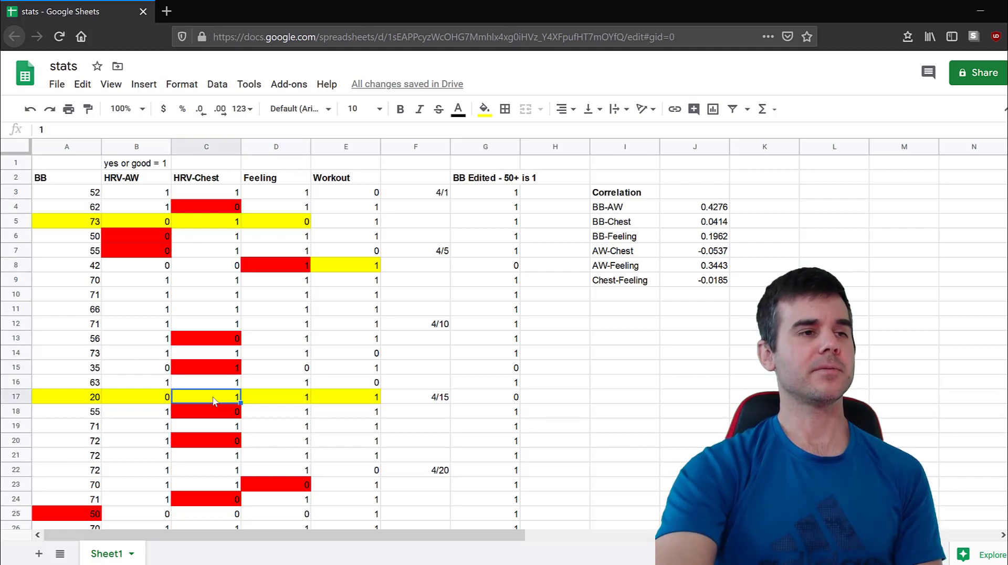
Examine the yellow-highlighted Workout cells in rows 17 and 8 and the highlighted row 5 entries from BB to Feeling
click(341, 403)
click(363, 267)
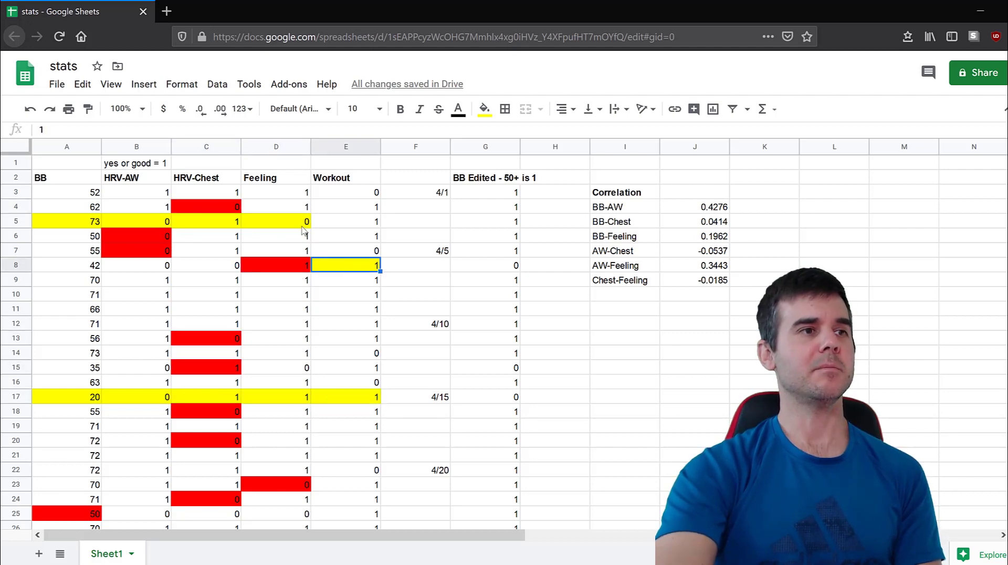
drag(304, 229, 84, 227)
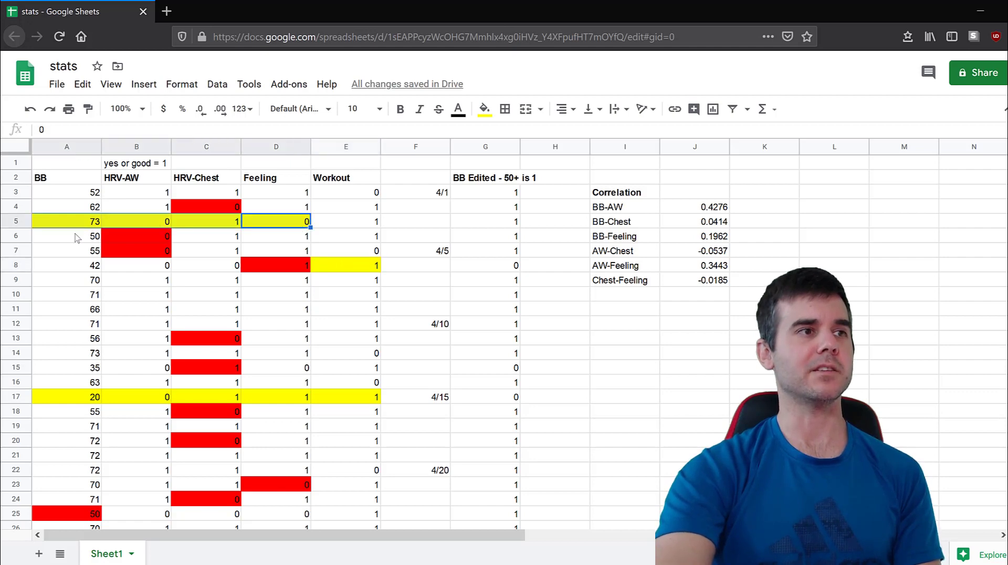
click(190, 283)
drag(248, 228, 90, 233)
click(273, 227)
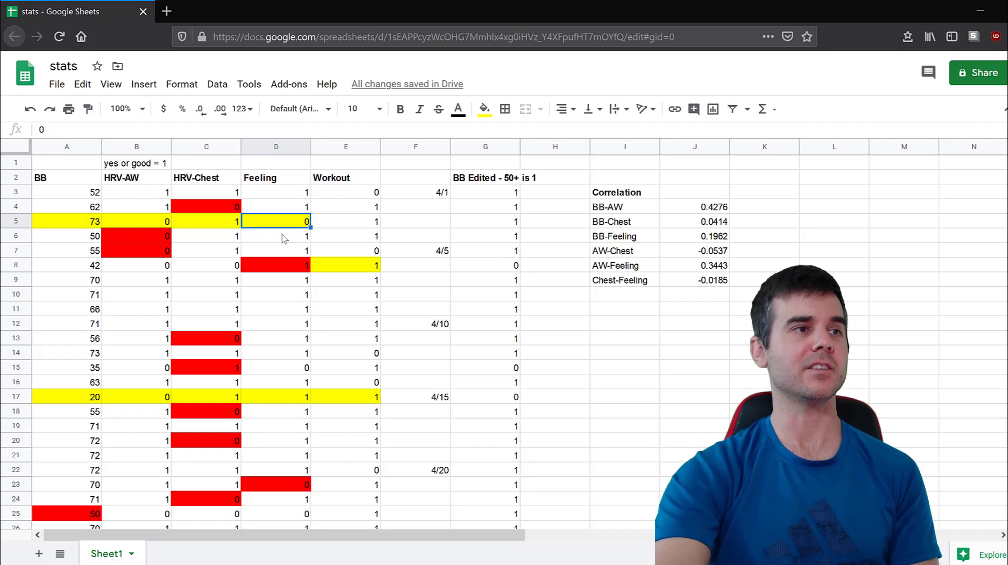
click(284, 239)
drag(93, 216, 273, 220)
click(286, 223)
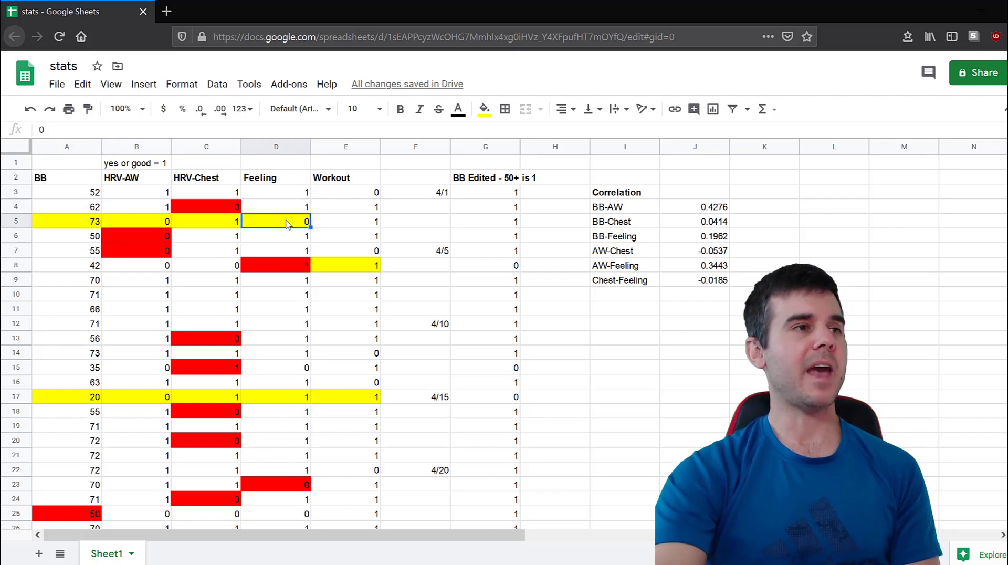
Compare the individual HRV-AW, HRV-Chest and BB cells within the yellow-highlighted row 5
click(146, 227)
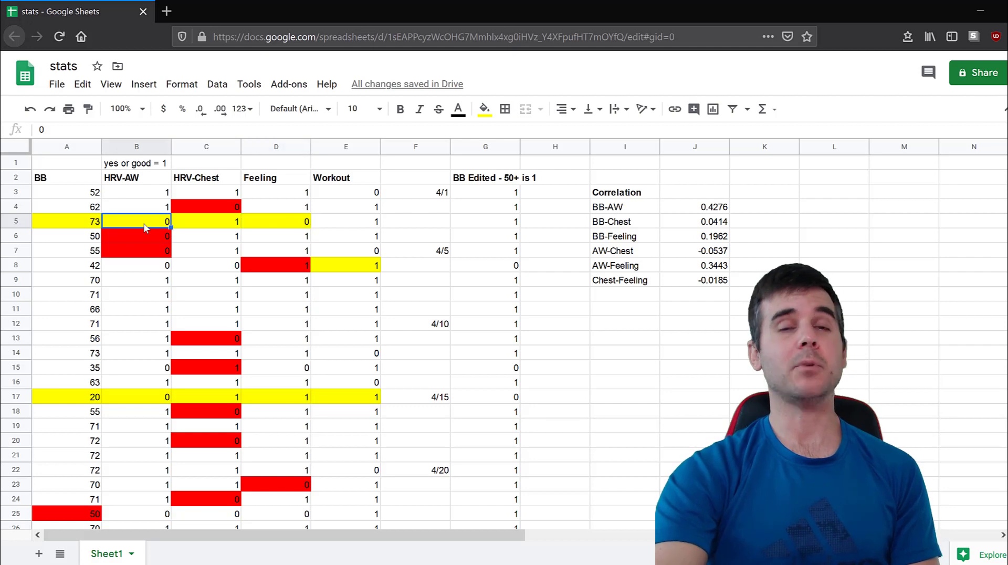
click(212, 229)
click(50, 231)
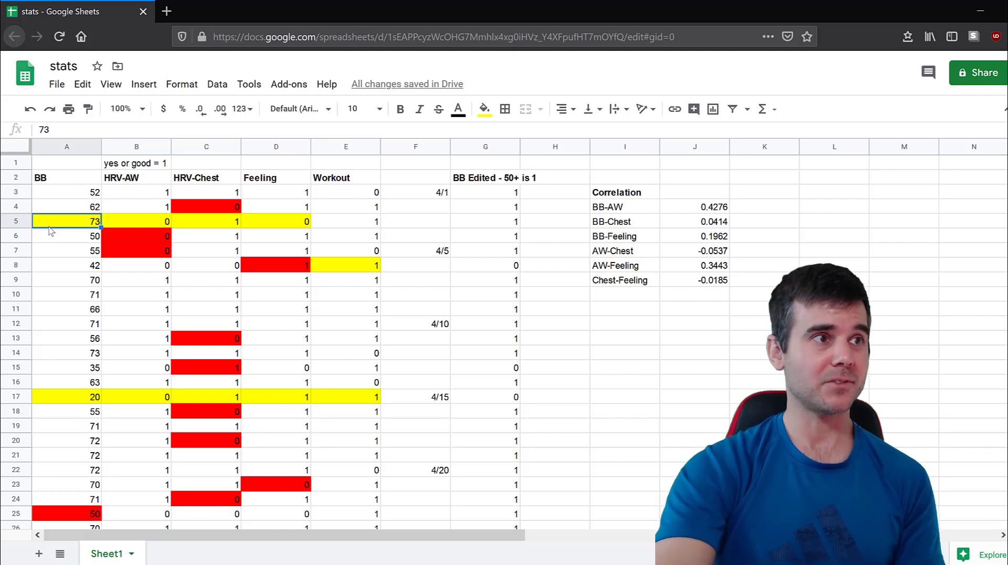
drag(263, 221, 71, 225)
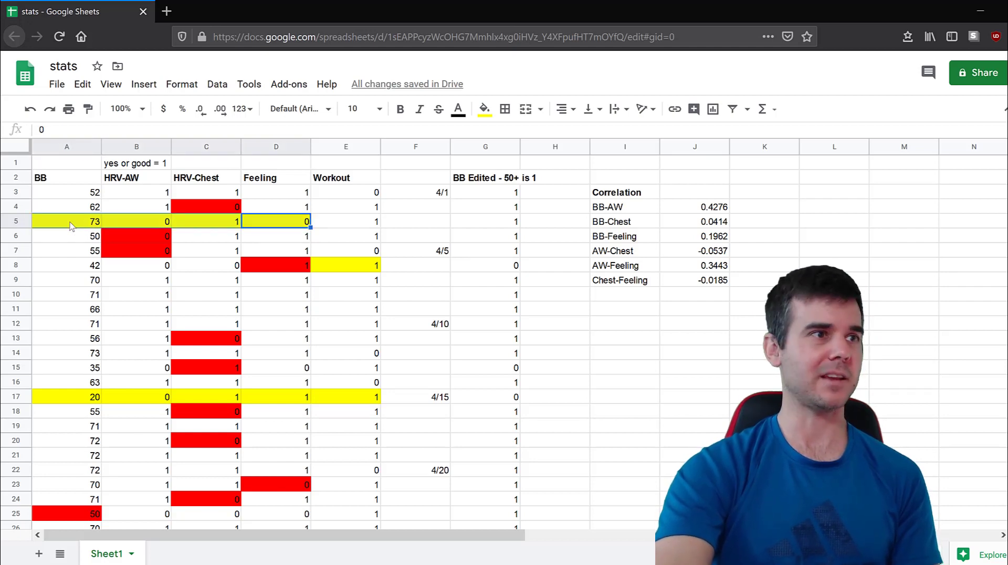
click(71, 225)
click(185, 217)
Compare the row 4 entries and their red HRV-Chest cell with the HRV-Chest cells in rows 3 and 5
click(189, 208)
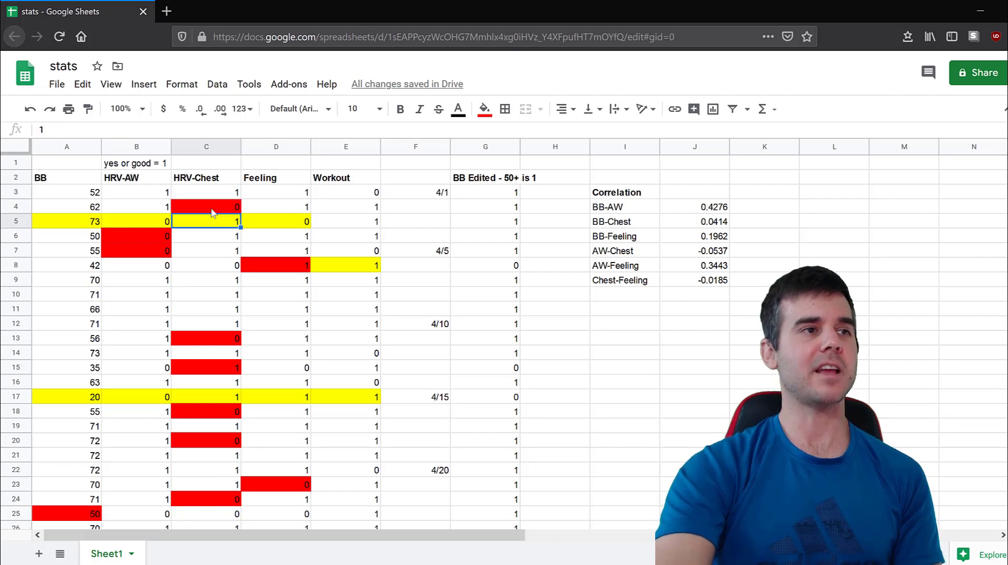
drag(281, 209, 81, 212)
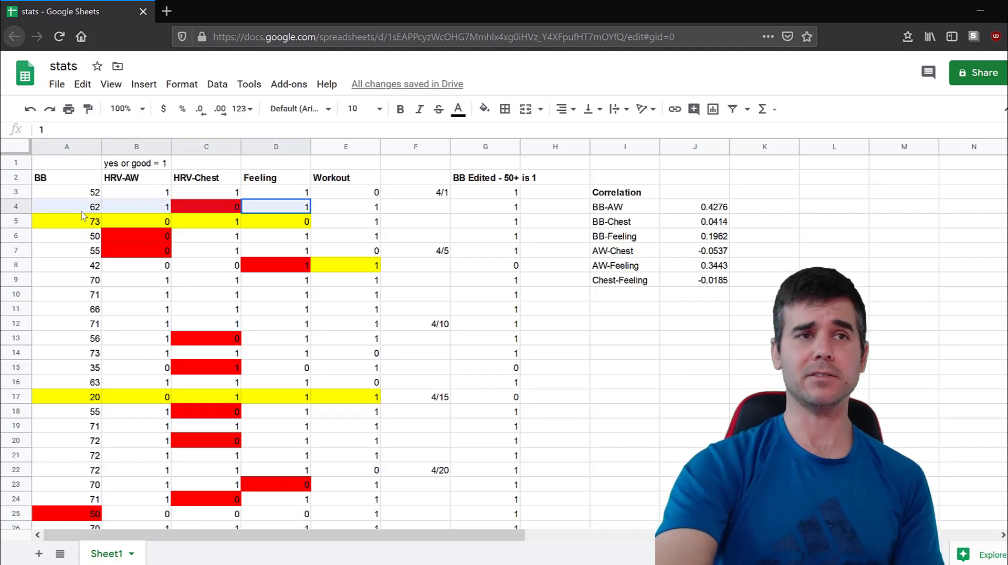
click(220, 211)
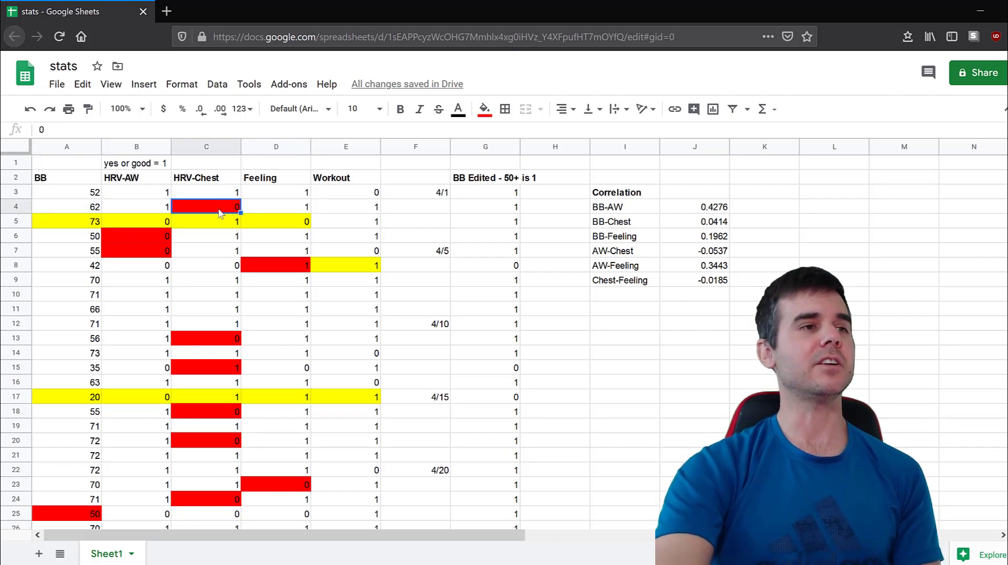
click(215, 226)
scroll(213, 267, down, 2)
scroll(213, 267, up, 2)
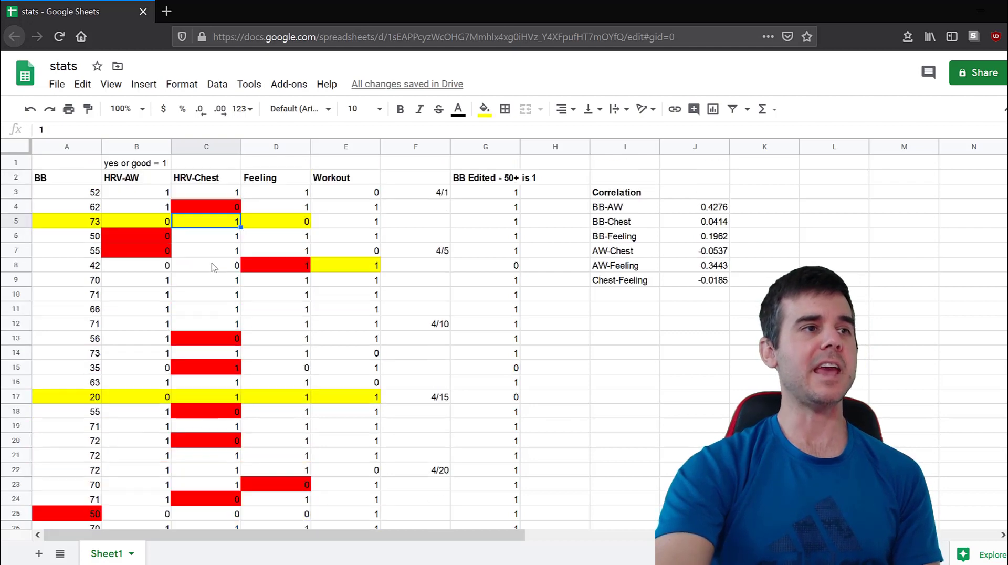
double_click(204, 203)
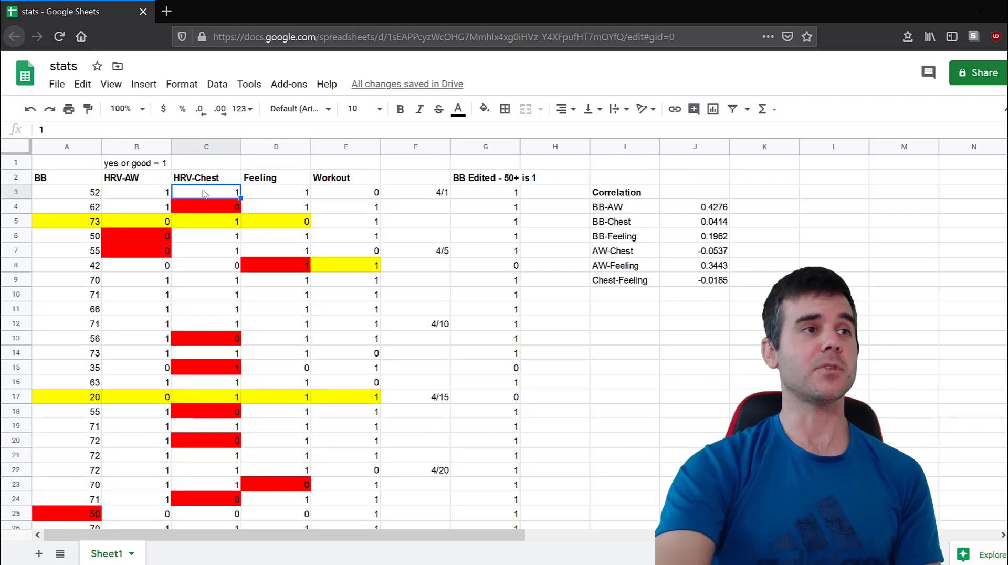
Review the whole HRV-Chest column from row 1 down to its average in row 37
drag(206, 162, 202, 467)
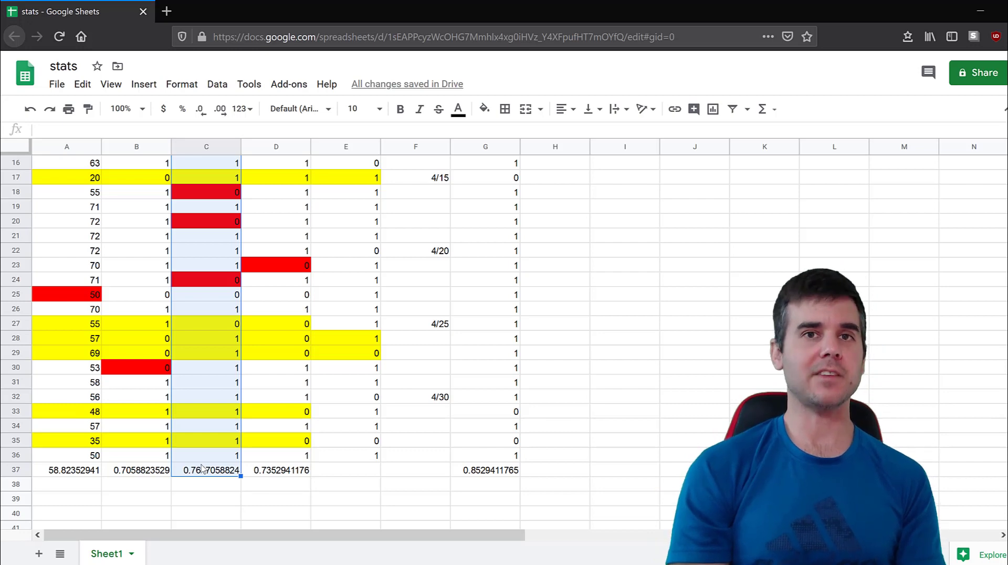
scroll(203, 469, up, 5)
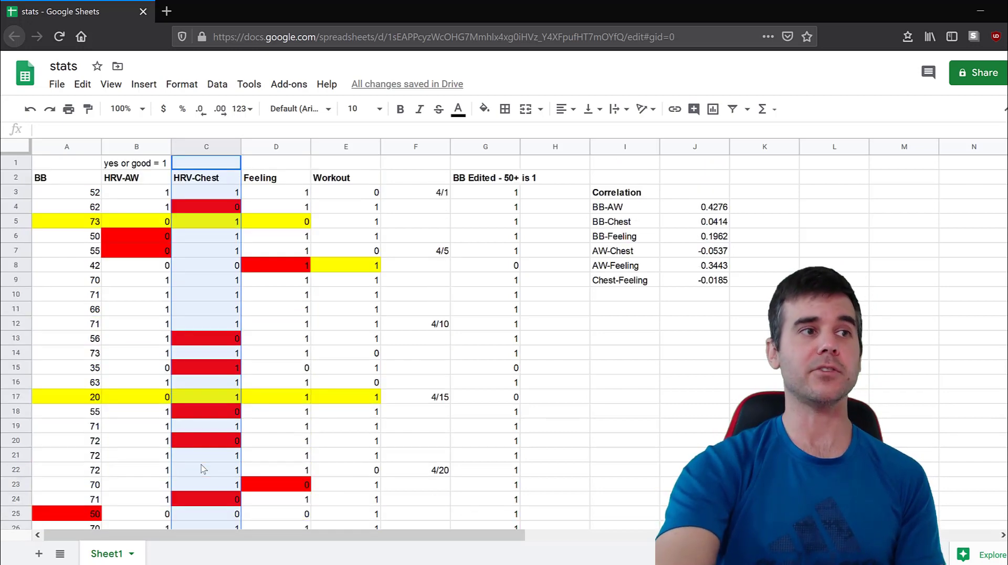
click(191, 272)
click(200, 278)
click(209, 298)
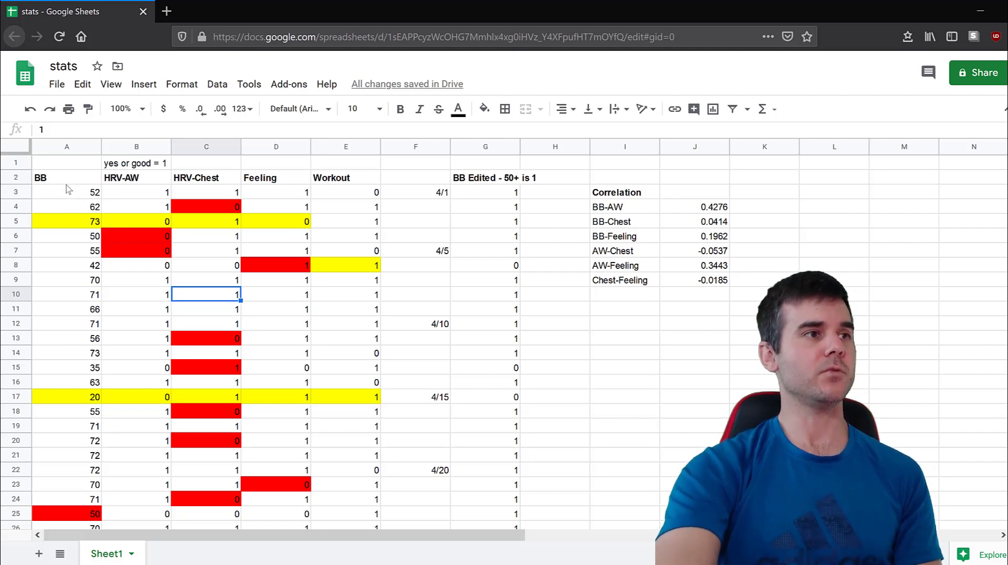
Compare the upper entries of the BB, HRV-AW and Feeling columns with one another
drag(66, 179, 67, 310)
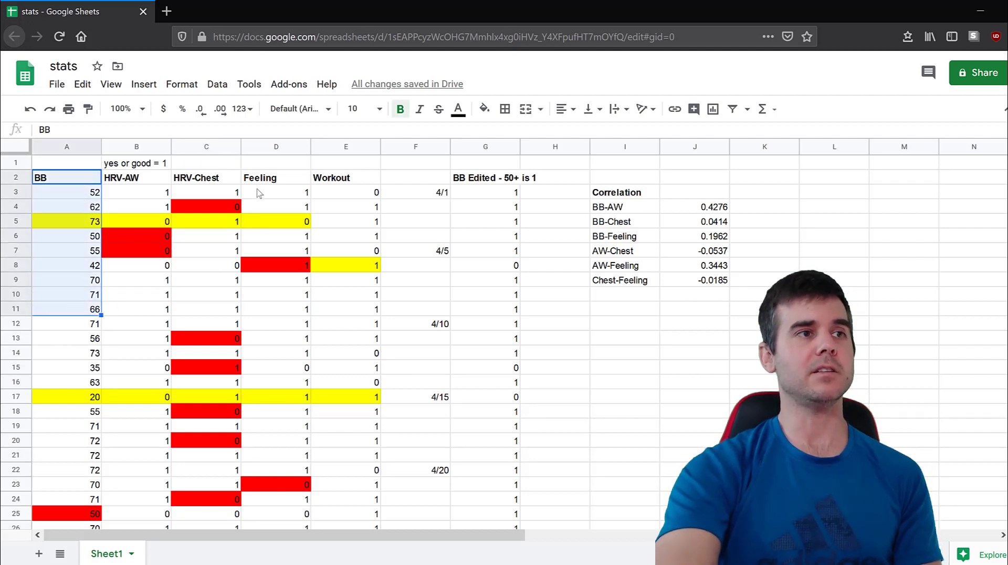
drag(260, 179, 262, 314)
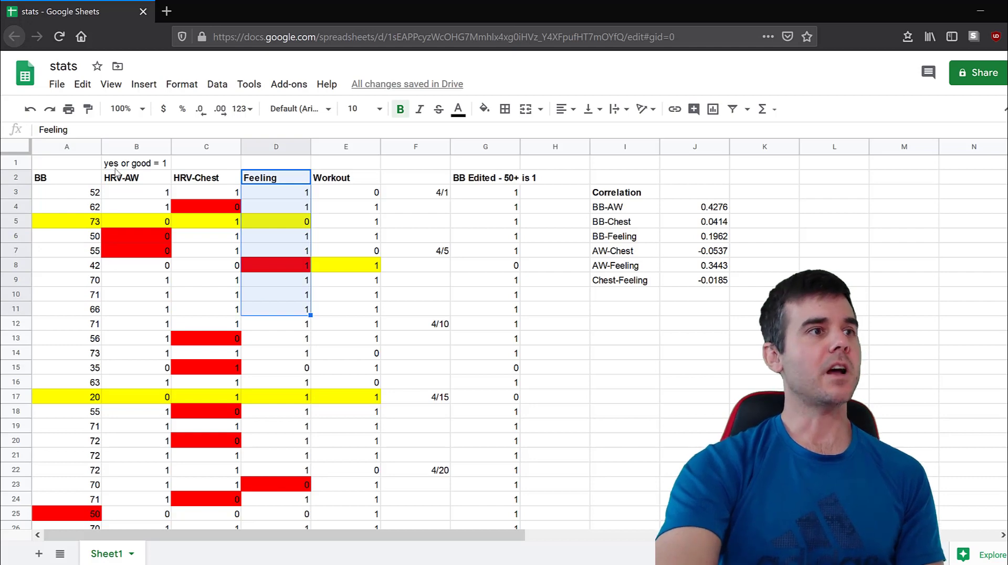
drag(129, 179, 135, 322)
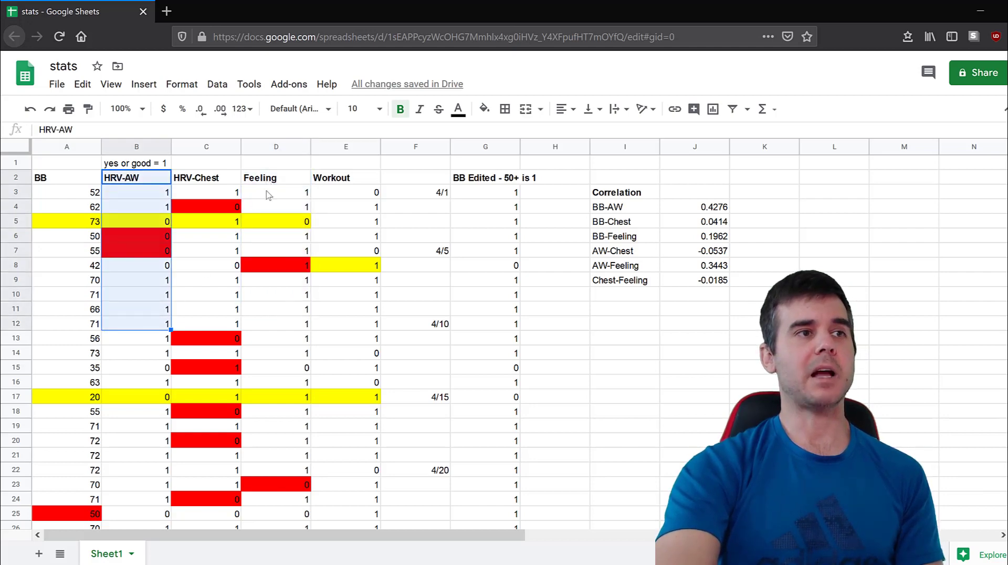
drag(267, 178, 267, 310)
click(67, 179)
drag(74, 260, 95, 265)
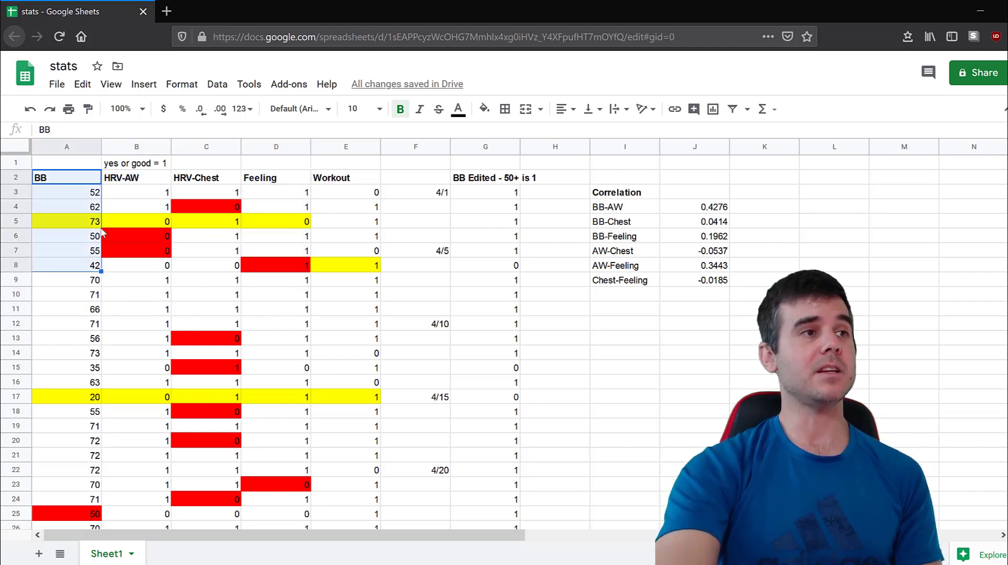
drag(131, 179, 136, 326)
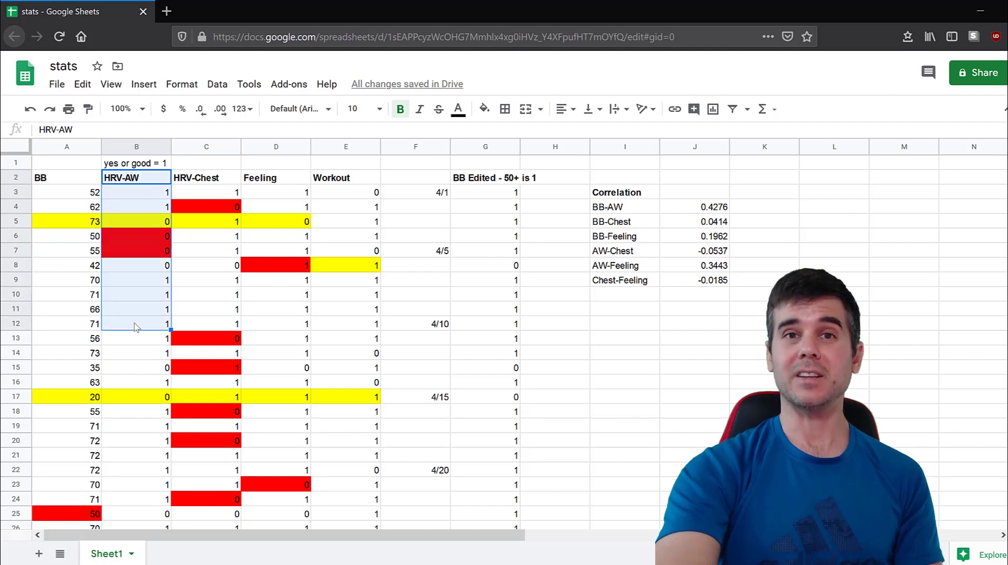
drag(44, 178, 58, 267)
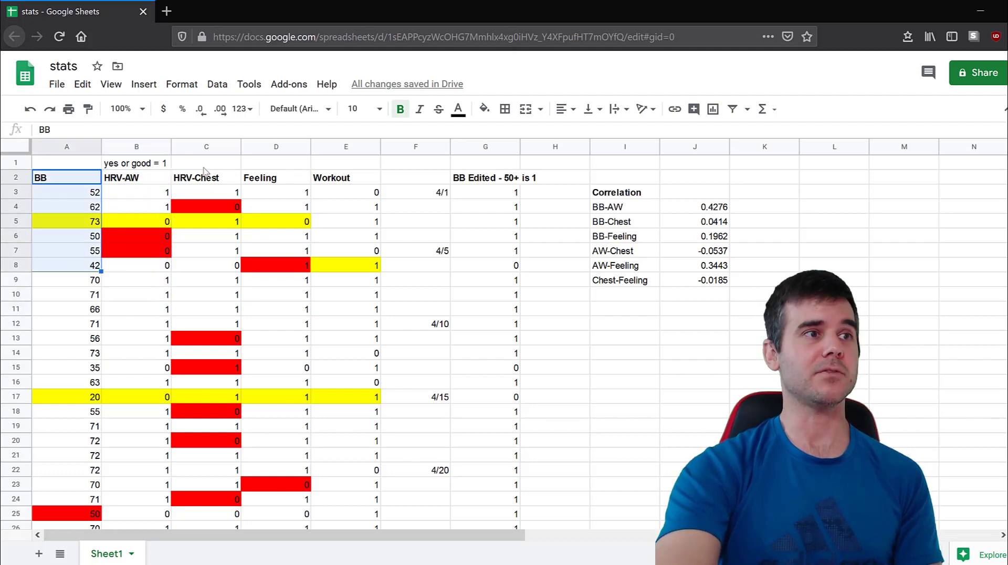
Examine the HRV-Chest column from its heading to row 12, including the cells in rows 7 and 8
drag(207, 178, 206, 327)
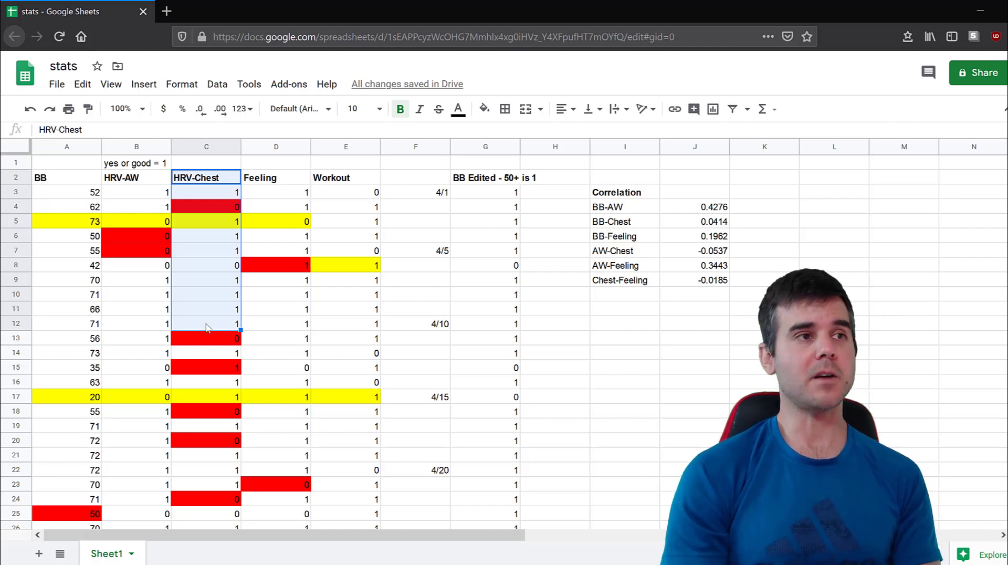
click(228, 251)
click(217, 266)
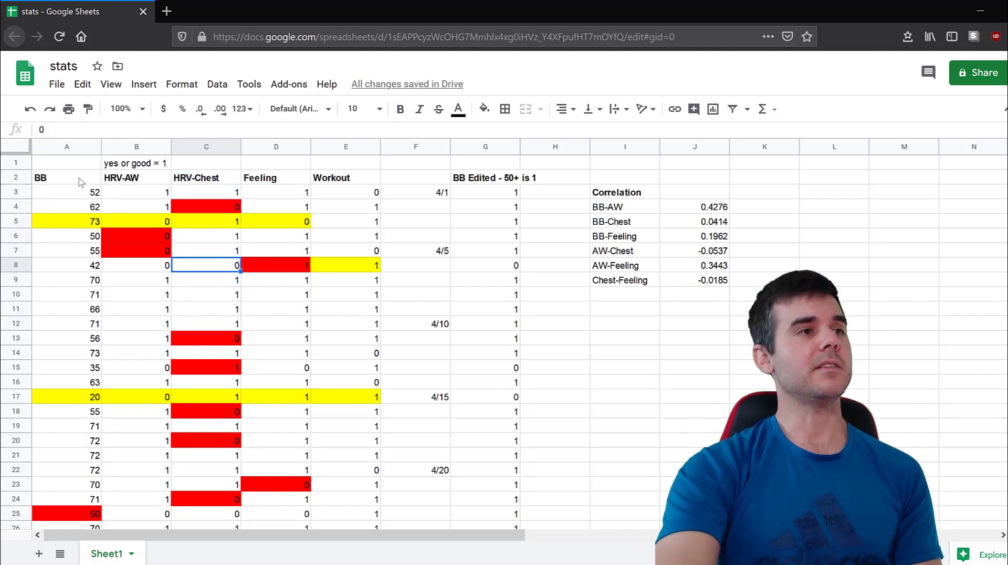
Review the BB, HRV-AW, HRV-Chest and Feeling columns one after another from their headings downward
drag(80, 182, 79, 367)
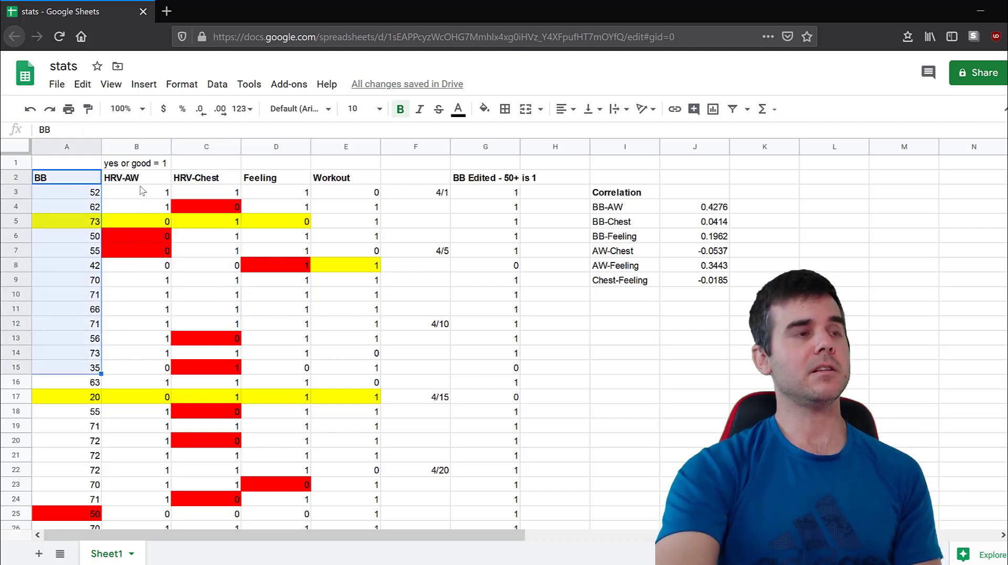
drag(138, 179, 137, 265)
click(220, 180)
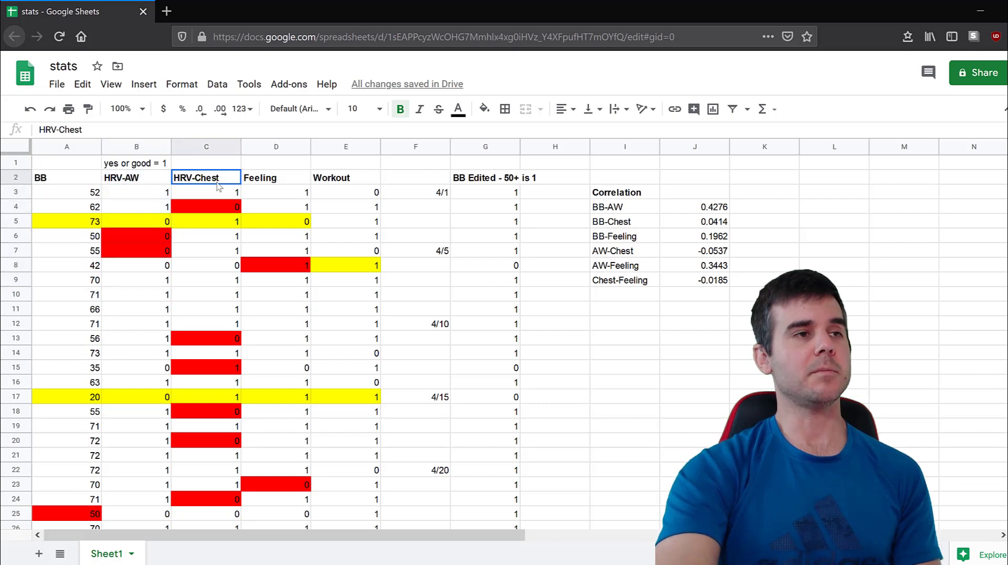
drag(220, 186, 219, 312)
drag(266, 179, 271, 295)
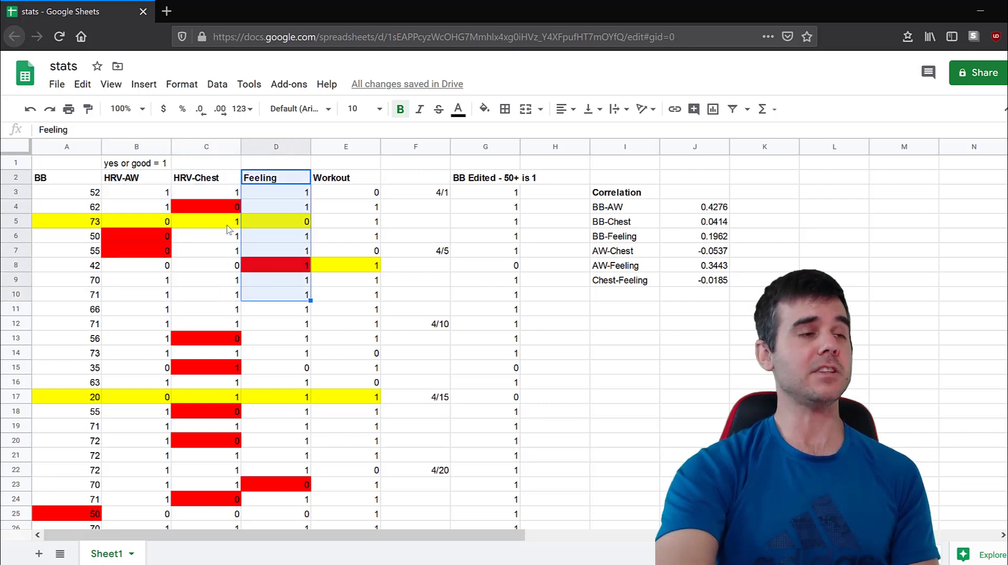
Check the row 5 cells for BB, HRV-AW, HRV-Chest and Feeling against each other
click(227, 224)
click(149, 224)
click(97, 226)
click(164, 216)
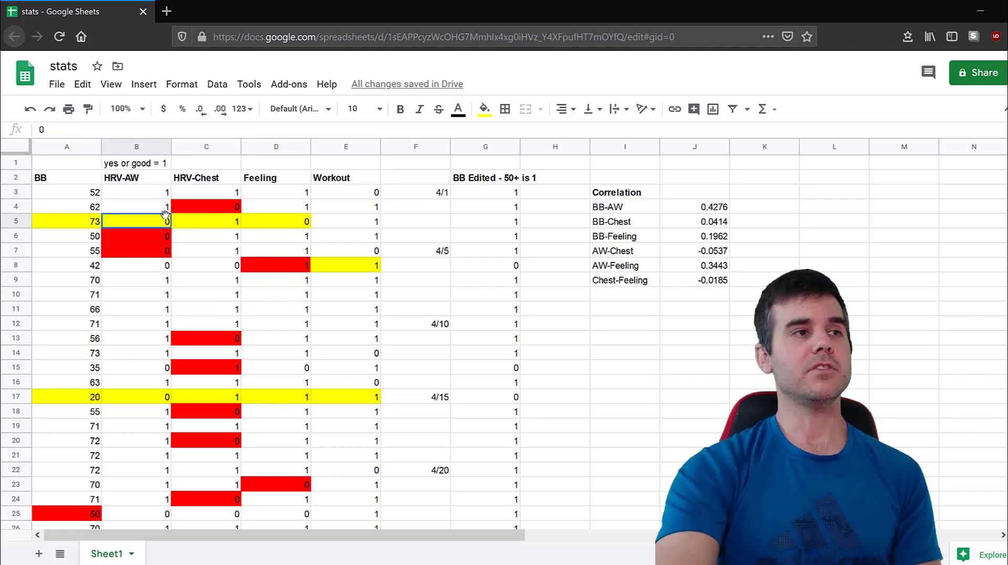
click(210, 221)
click(271, 223)
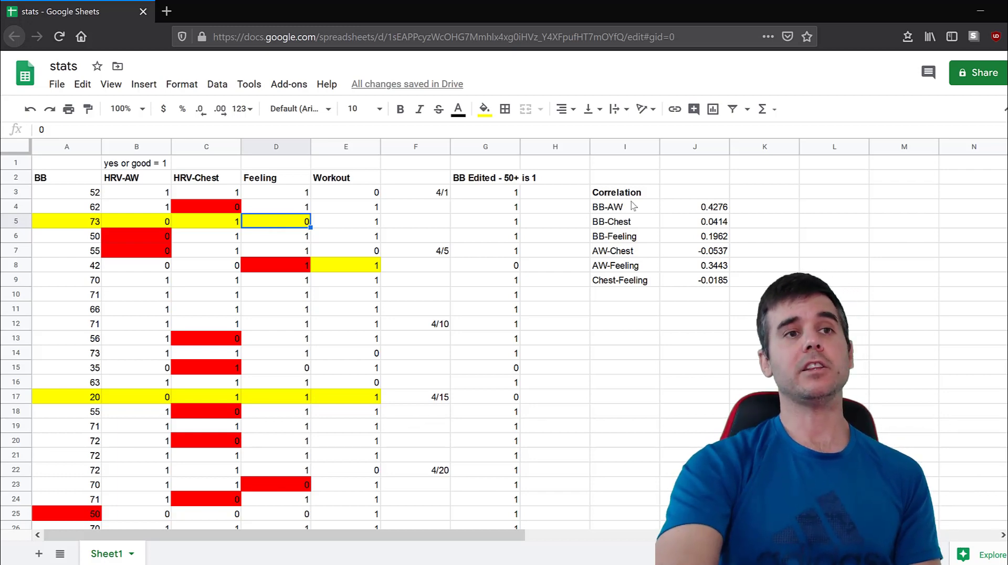
Review the correlation values in J4:J9 and the daily entries from BB to Workout
drag(705, 207, 699, 279)
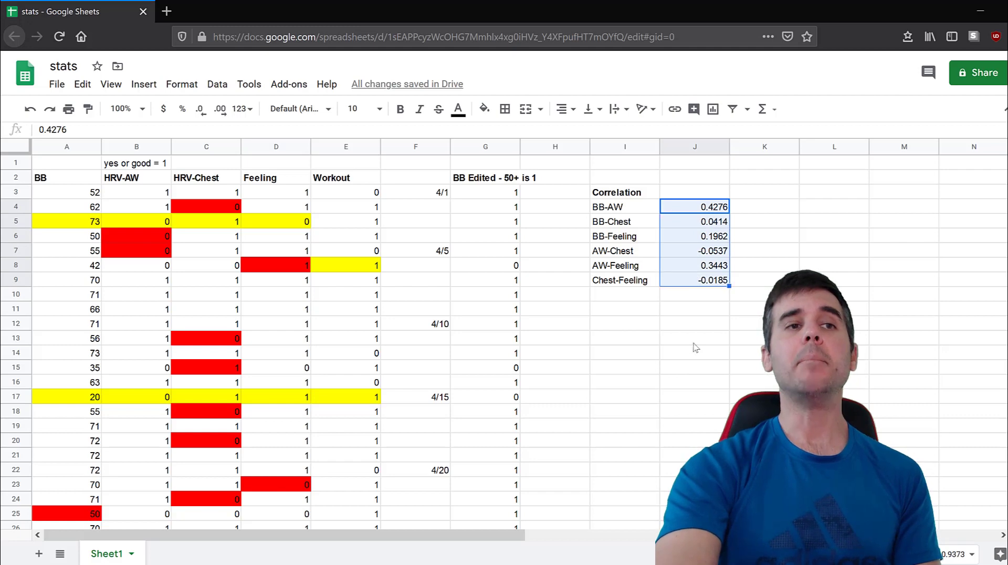
click(694, 367)
drag(89, 192, 360, 483)
click(84, 239)
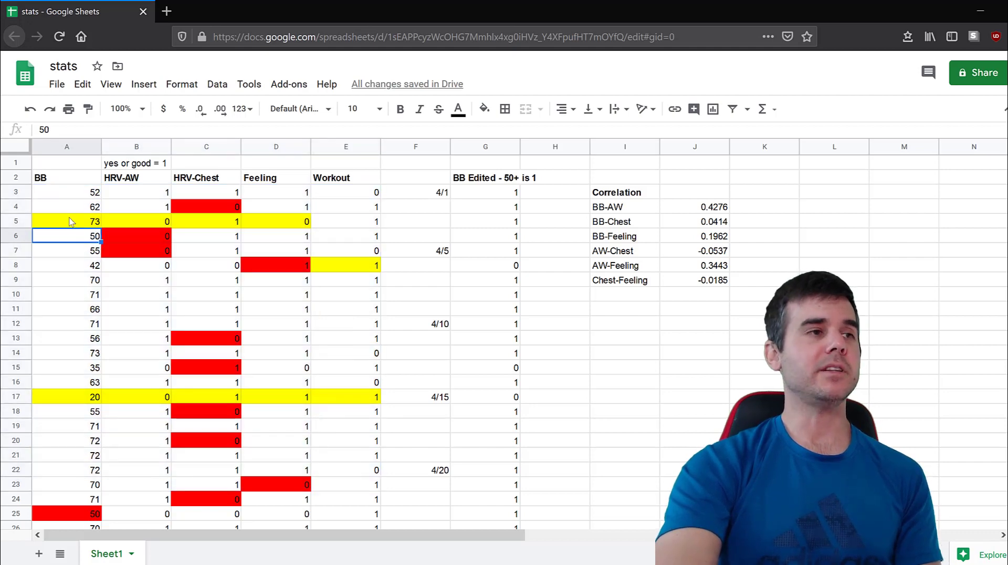
click(71, 222)
scroll(79, 260, down, 5)
scroll(80, 265, up, 2)
scroll(80, 266, up, 3)
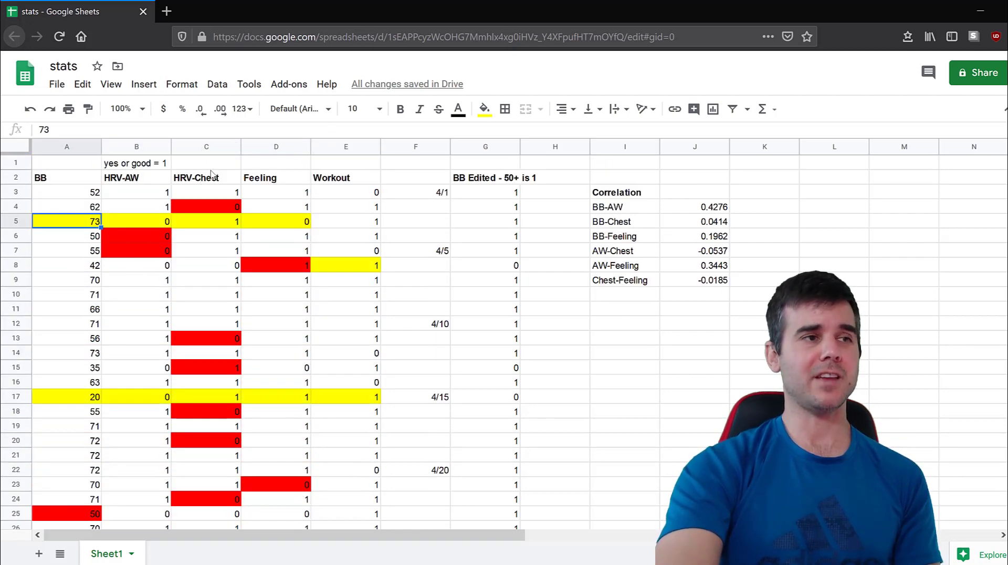
Look through the HRV-Chest column again from row 1 down toward the averages
drag(206, 163, 206, 470)
scroll(85, 321, down, 4)
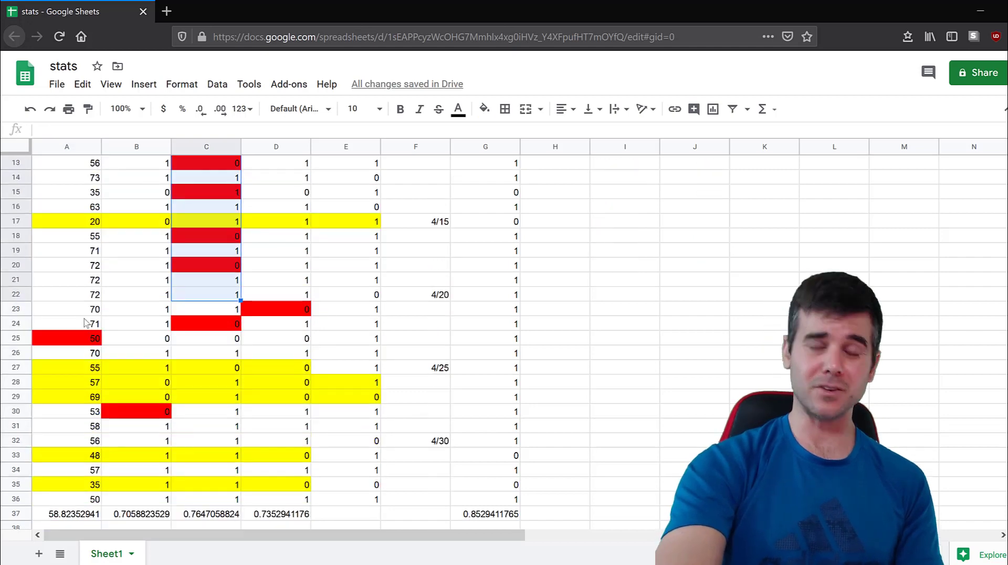
scroll(86, 322, up, 4)
click(206, 163)
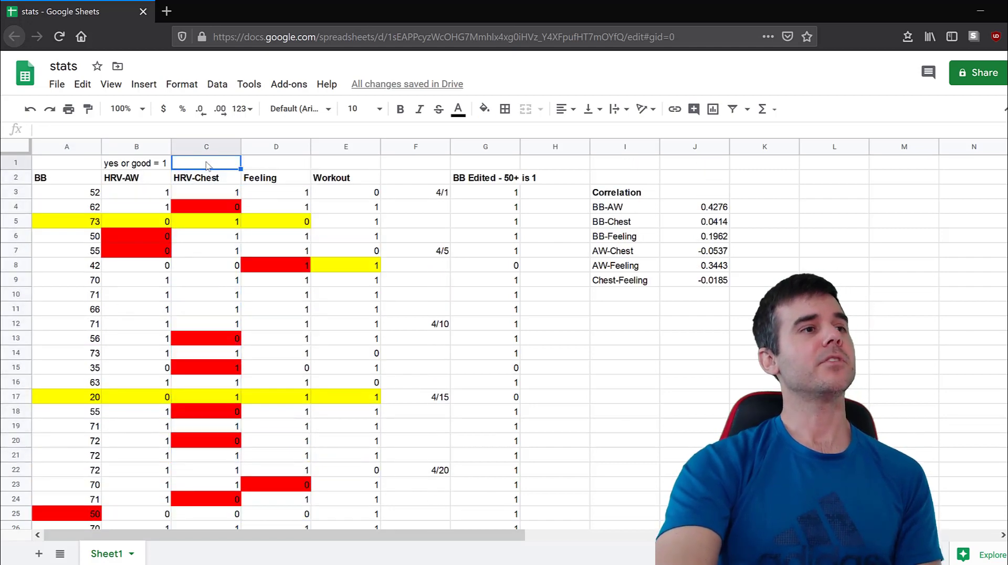
click(136, 164)
click(78, 166)
click(168, 172)
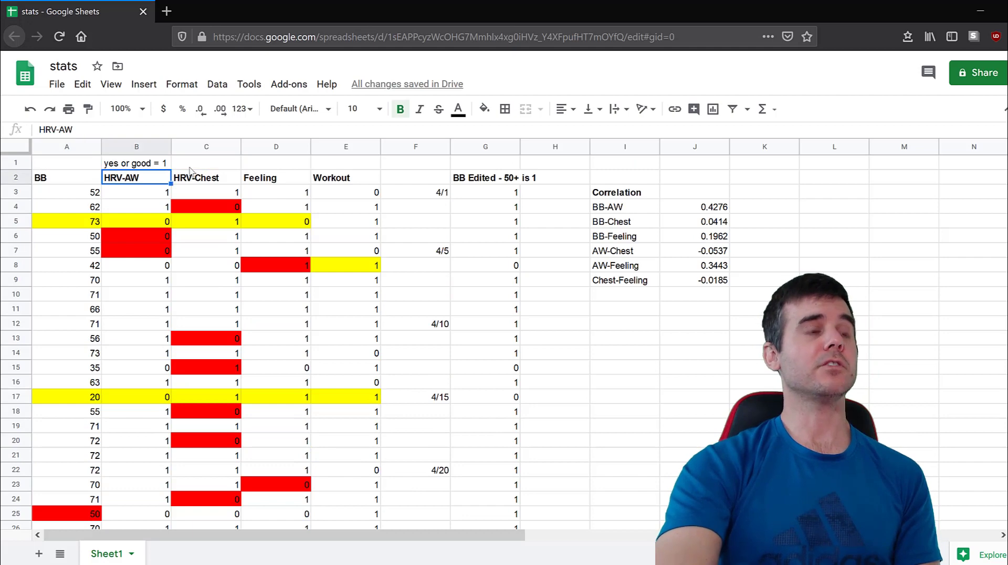
click(150, 166)
click(81, 167)
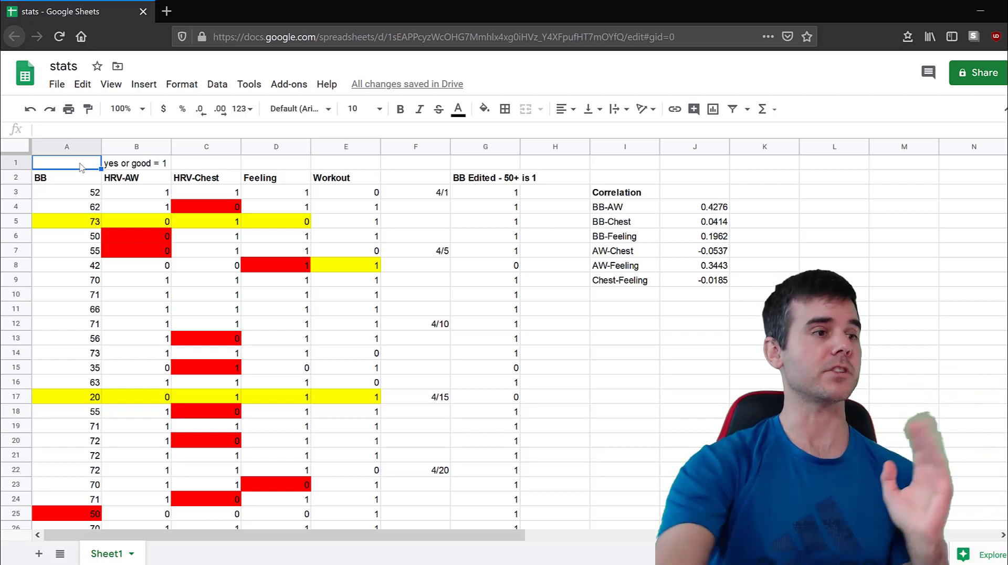
Check the averages in row 37 from BB Edited back to BB
scroll(83, 295, down, 5)
scroll(82, 296, down, 2)
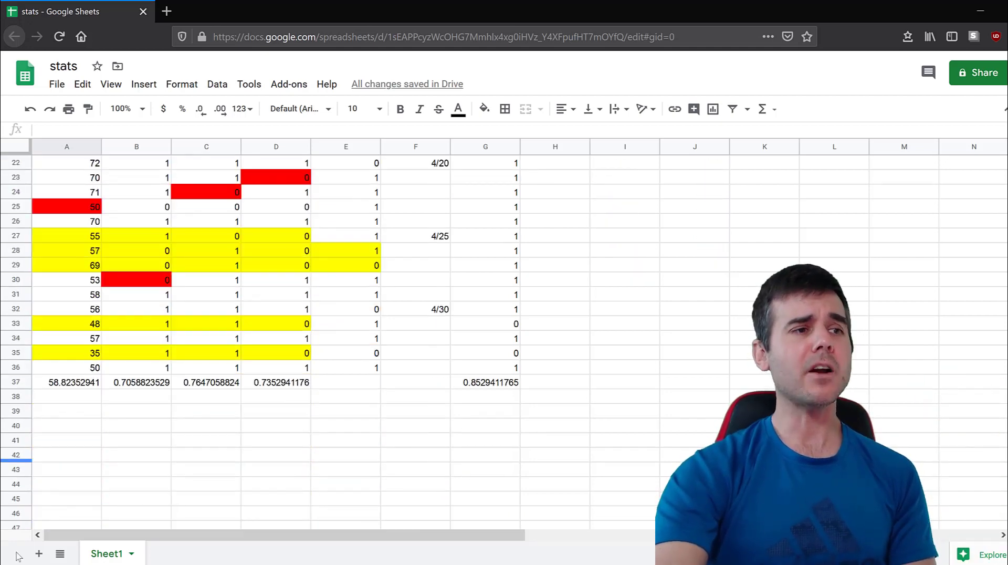
drag(510, 383, 90, 384)
click(392, 363)
scroll(391, 364, up, 7)
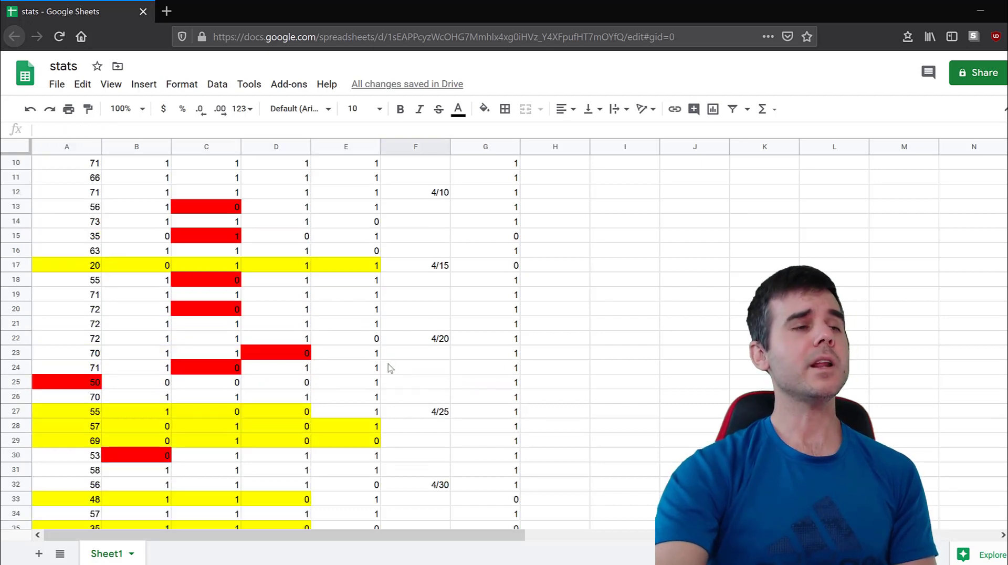
Review the HRV-Chest column between its heading and the average in row 37, ending on the row 36 entry
click(190, 268)
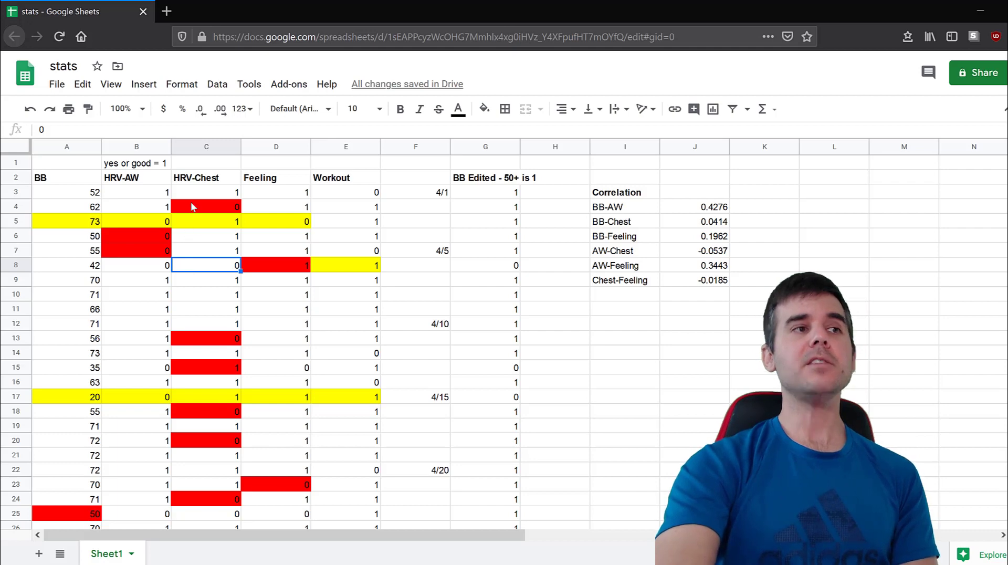
drag(202, 163, 209, 420)
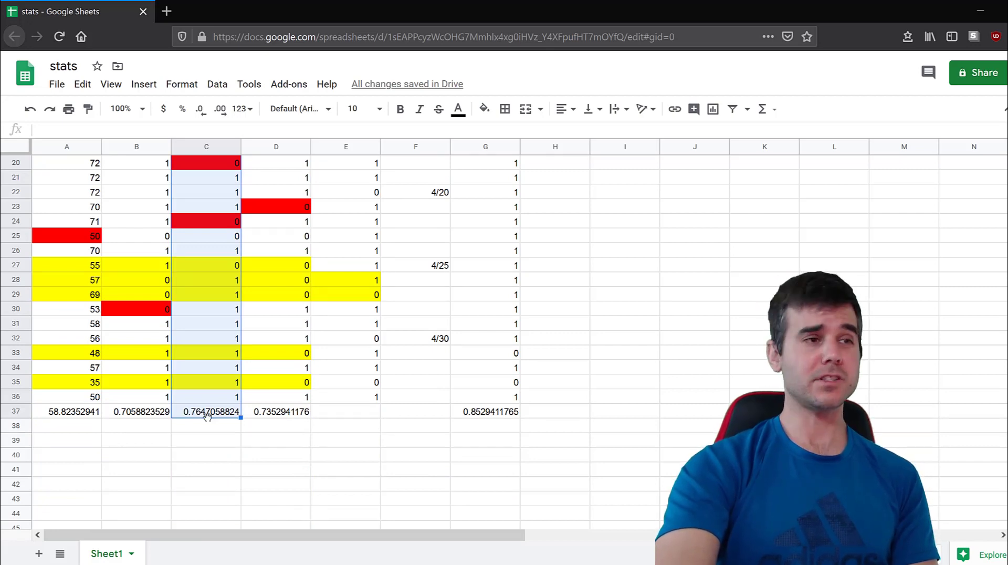
click(209, 426)
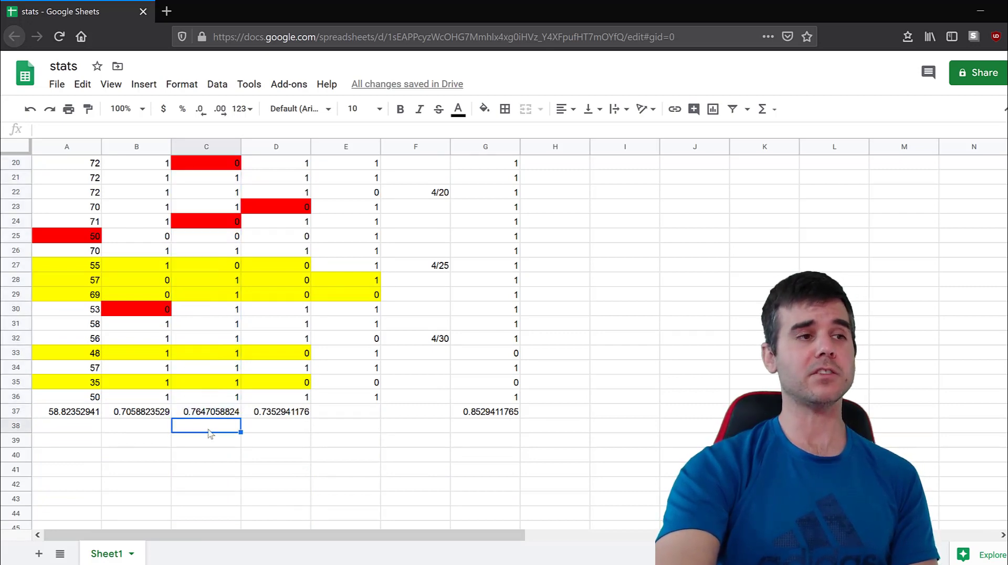
drag(209, 412, 206, 190)
click(206, 181)
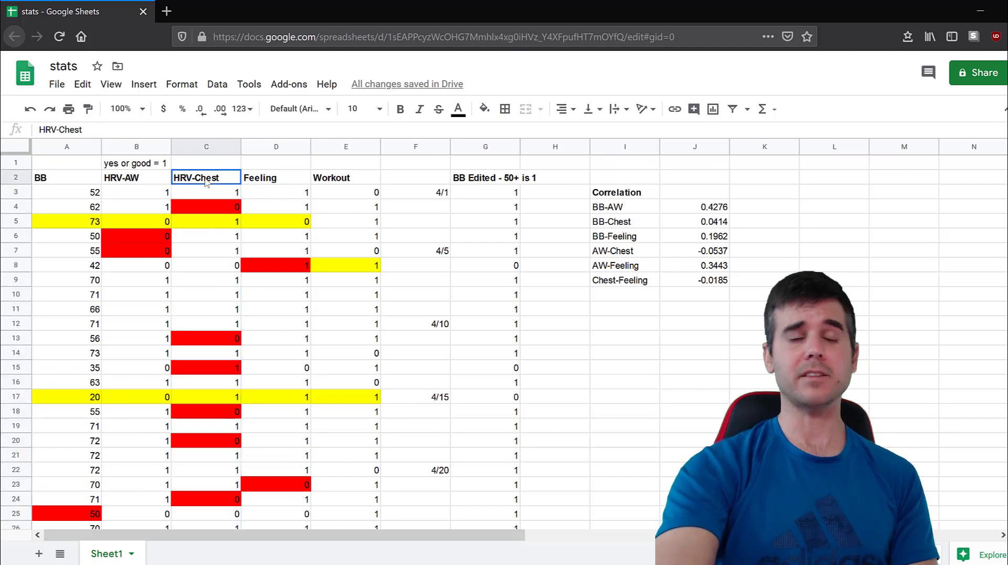
click(208, 191)
click(209, 164)
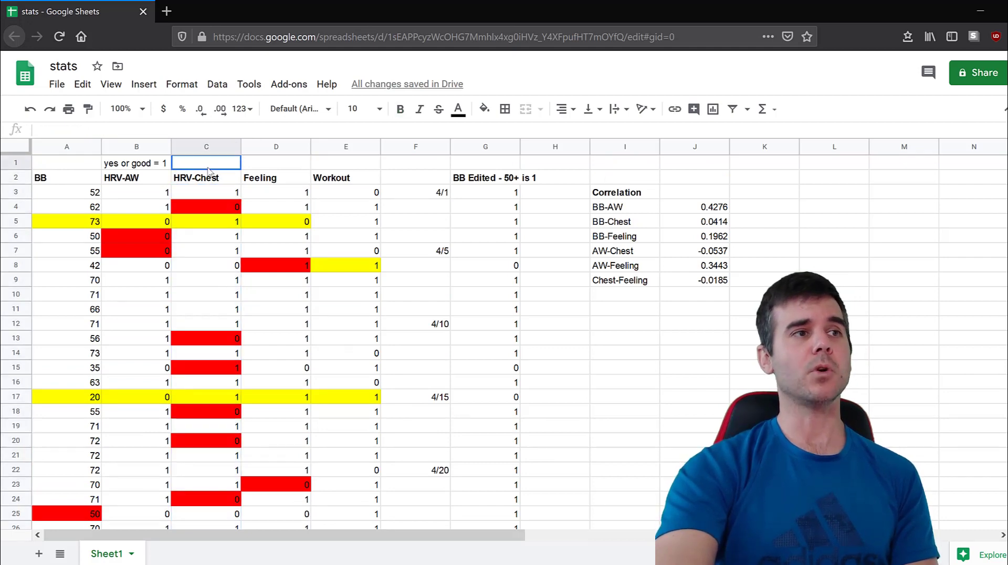
drag(210, 178, 203, 540)
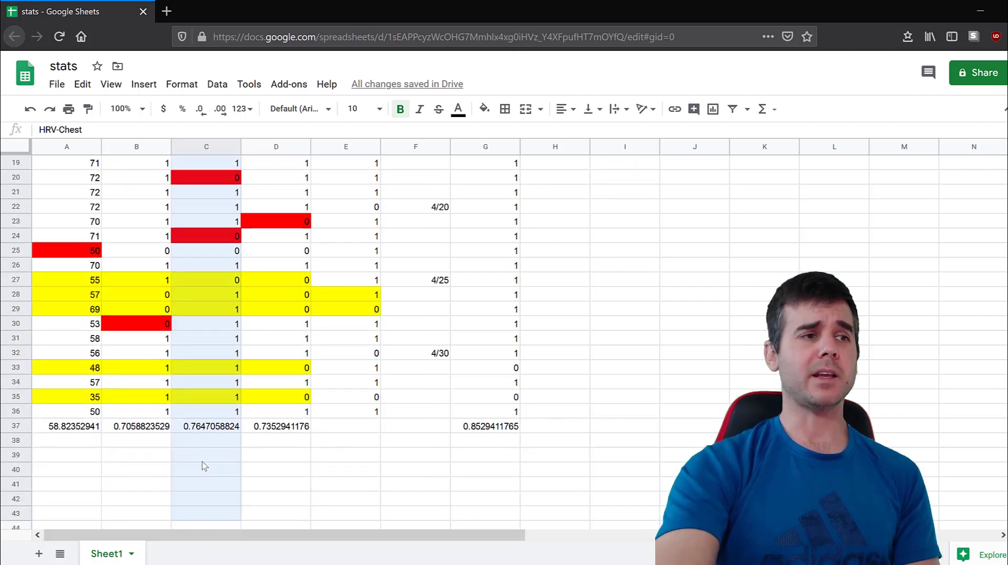
drag(202, 461, 203, 377)
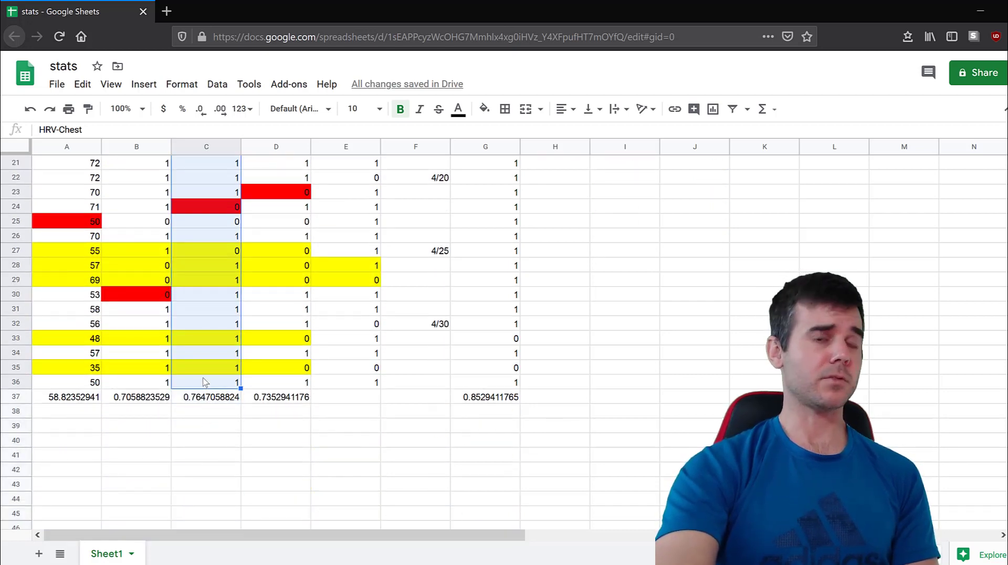
click(204, 382)
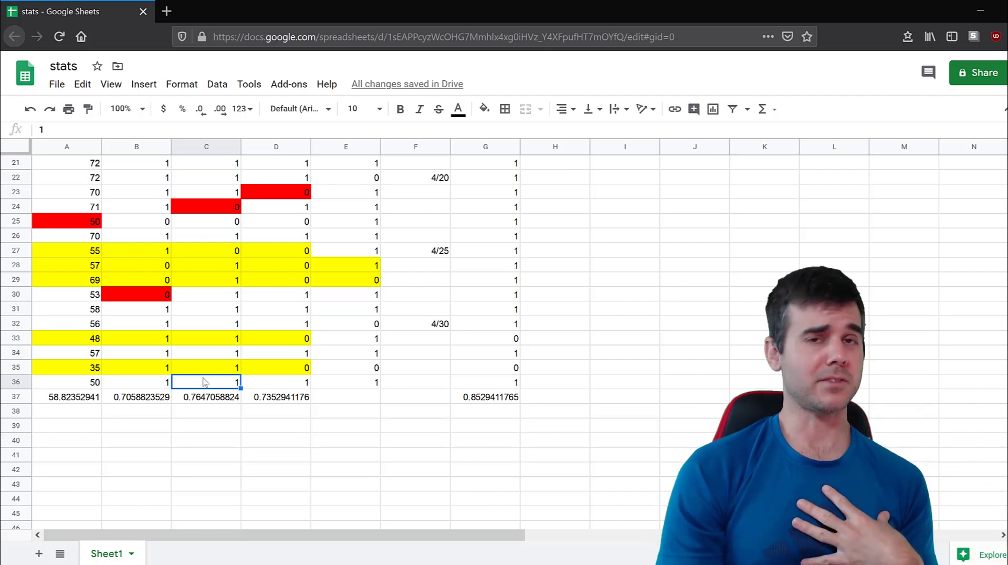
Return to the HRV-Chest heading and look over the column's entries in rows 4 to 17
scroll(203, 376, up, 7)
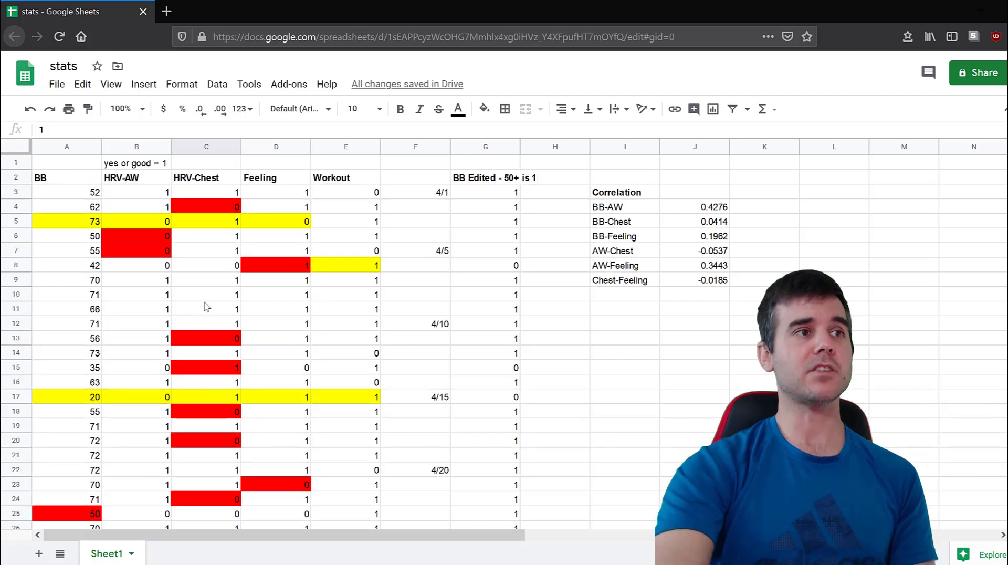
click(219, 180)
click(217, 166)
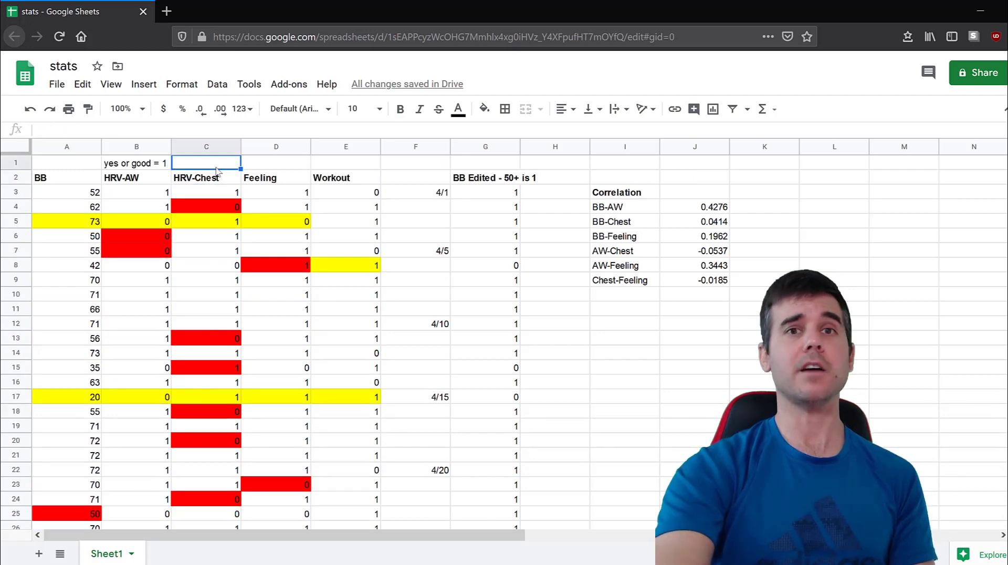
drag(217, 204, 218, 394)
click(217, 280)
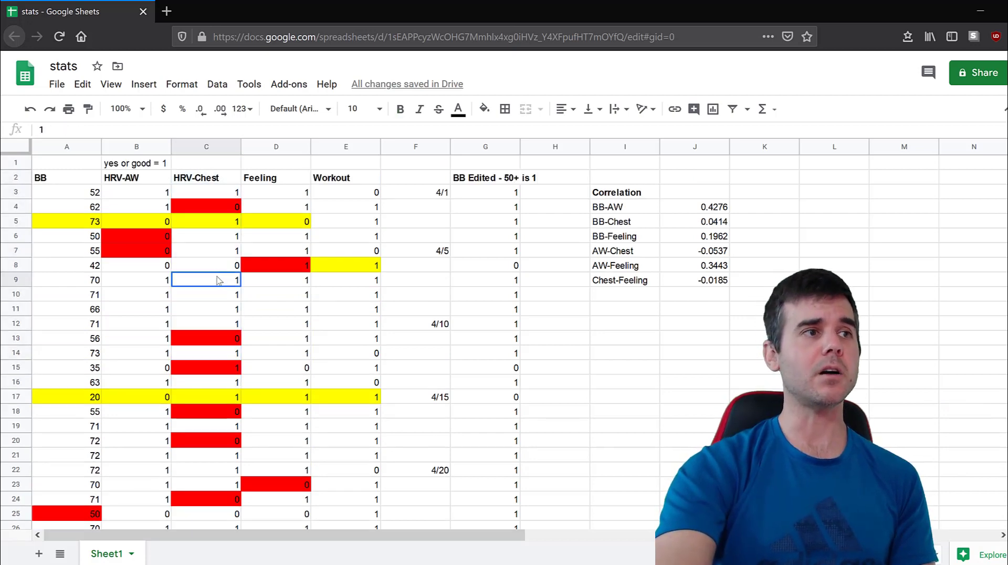
Compare the red HRV-Chest cell in row 4 with that day's BB, HRV-AW and Feeling entries
click(215, 207)
click(134, 209)
click(77, 204)
click(134, 209)
click(204, 208)
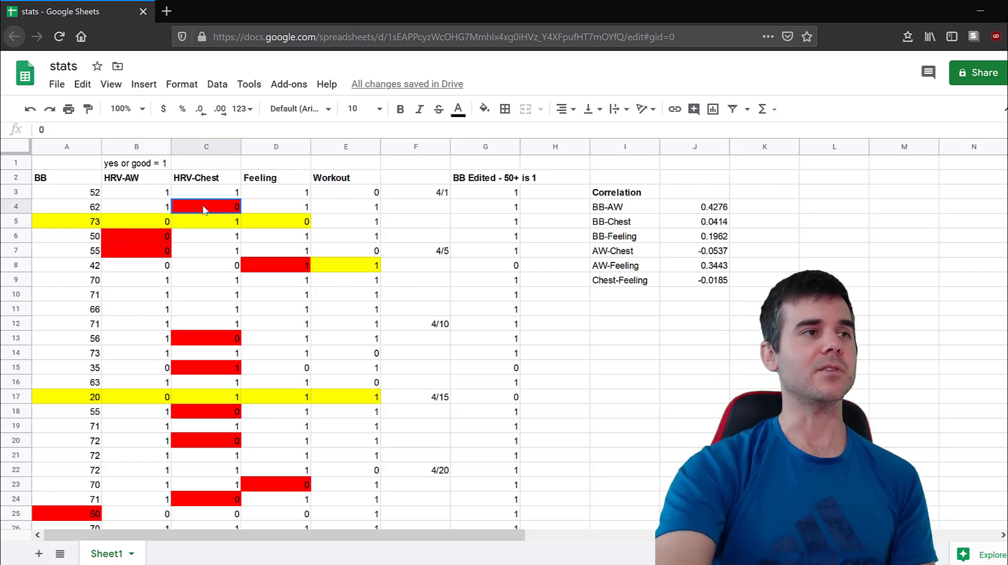
click(152, 207)
click(95, 213)
drag(95, 214, 273, 208)
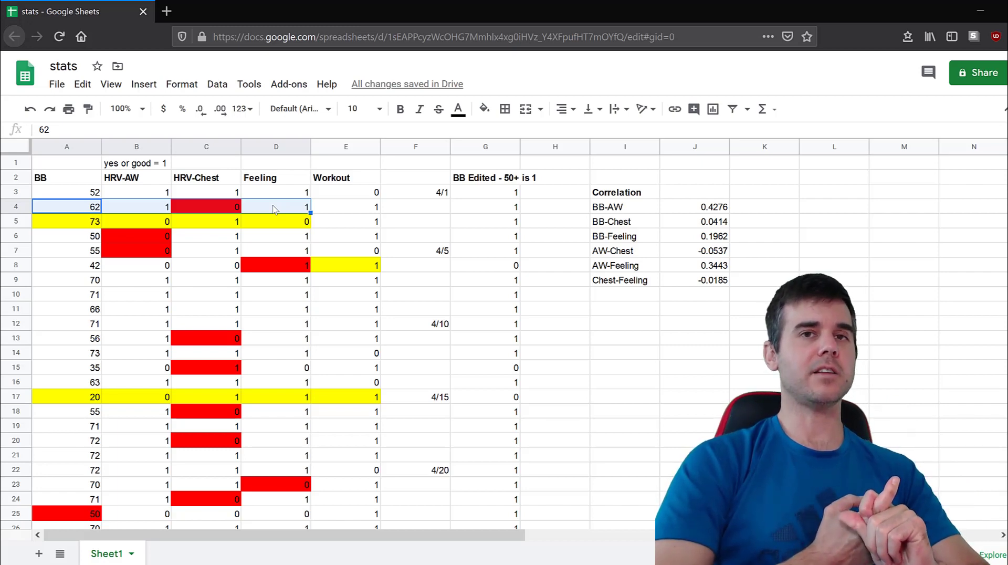
click(220, 210)
key(Left)
click(65, 203)
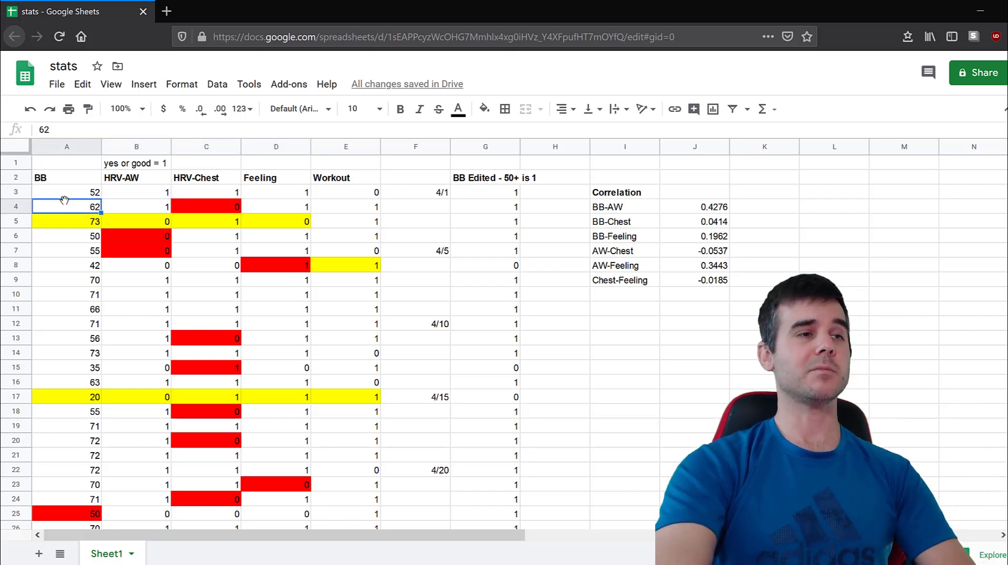
click(283, 210)
click(281, 220)
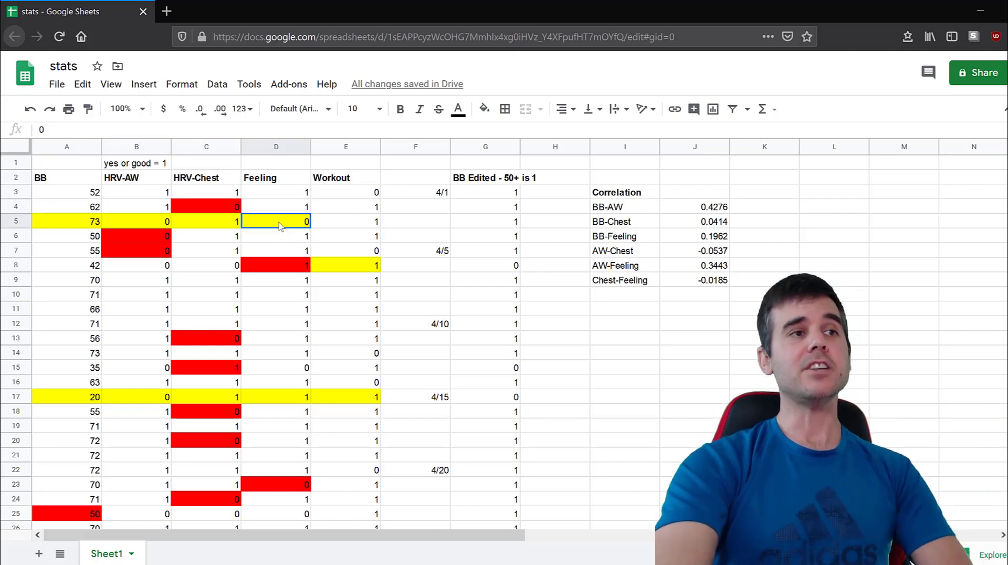
Compare the Feeling, HRV-Chest, HRV-AW and BB columns at their headings in row 2
click(282, 190)
click(281, 175)
click(283, 195)
click(282, 183)
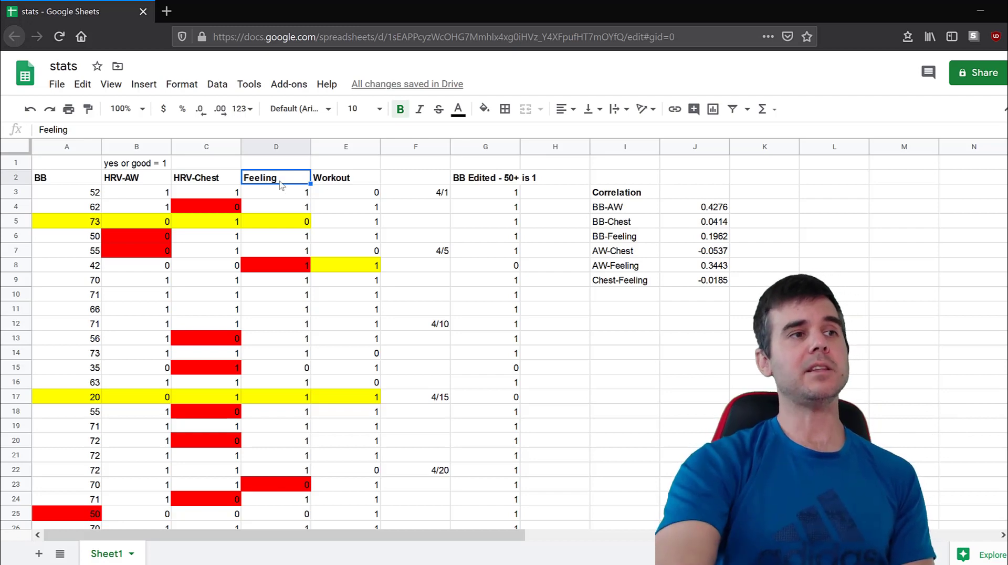
click(226, 177)
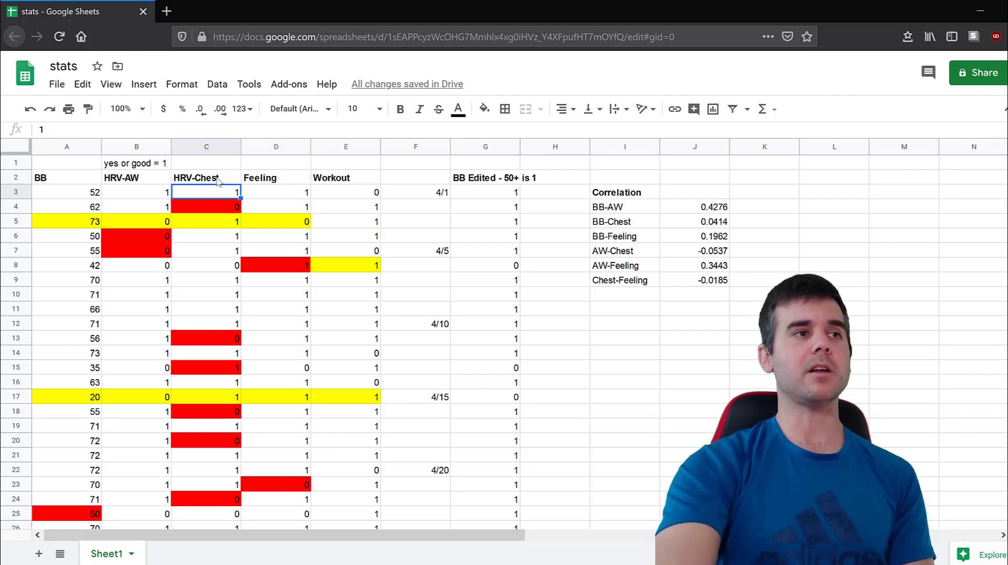
click(216, 196)
click(211, 180)
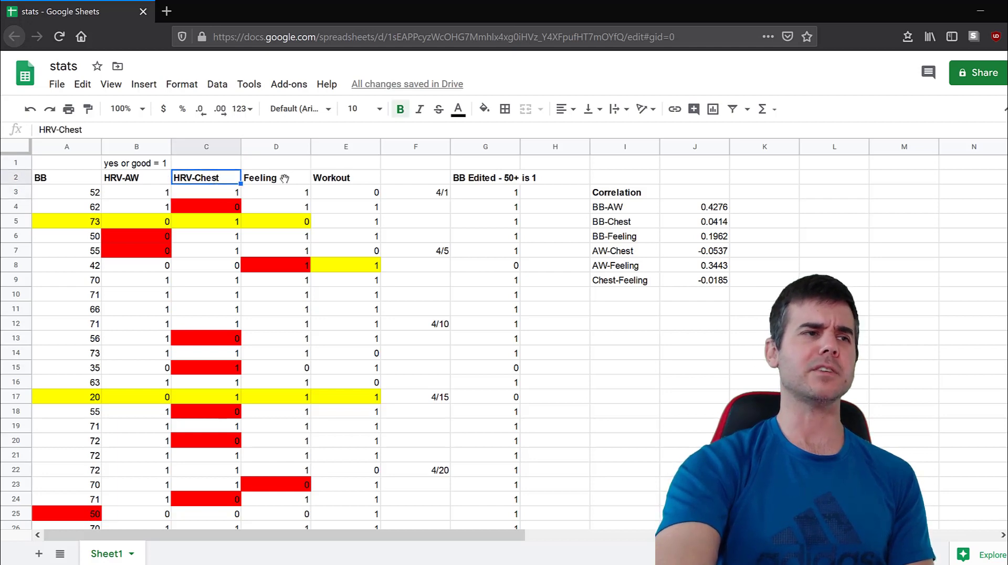
click(287, 181)
click(125, 180)
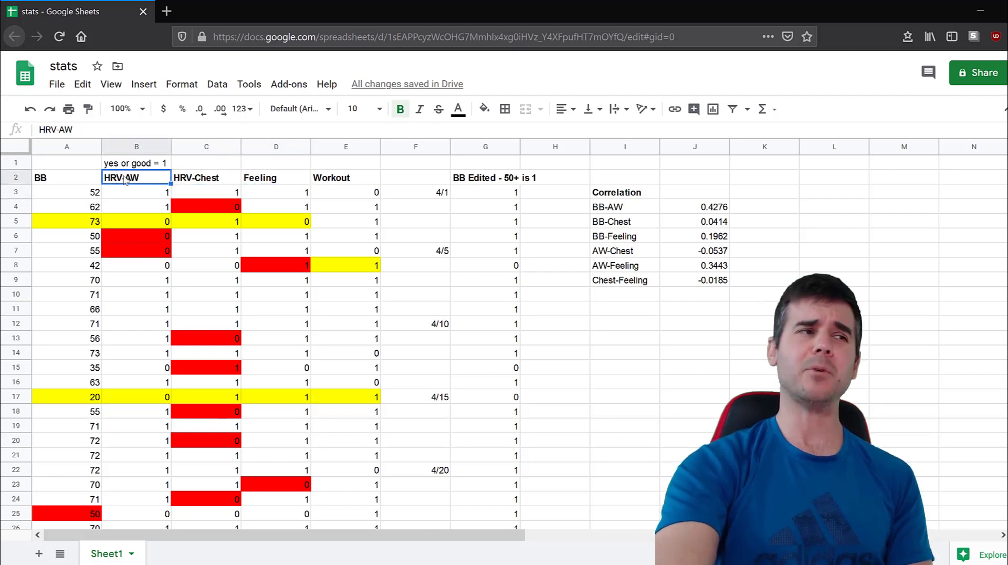
click(57, 180)
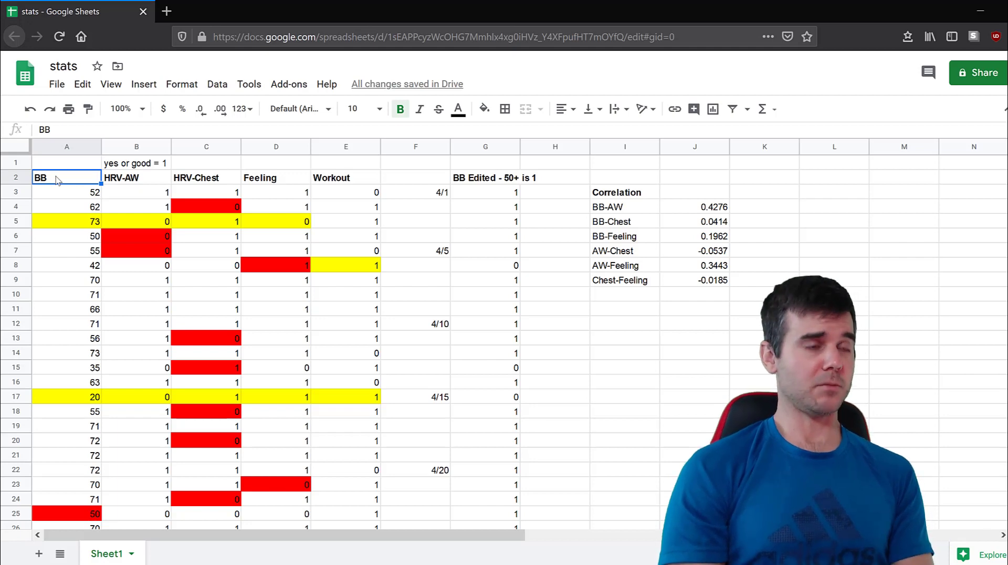
Examine the HRV-Chest entries in rows 4 to 8 against the HRV-AW entries in rows 5 and 6
click(240, 180)
click(220, 210)
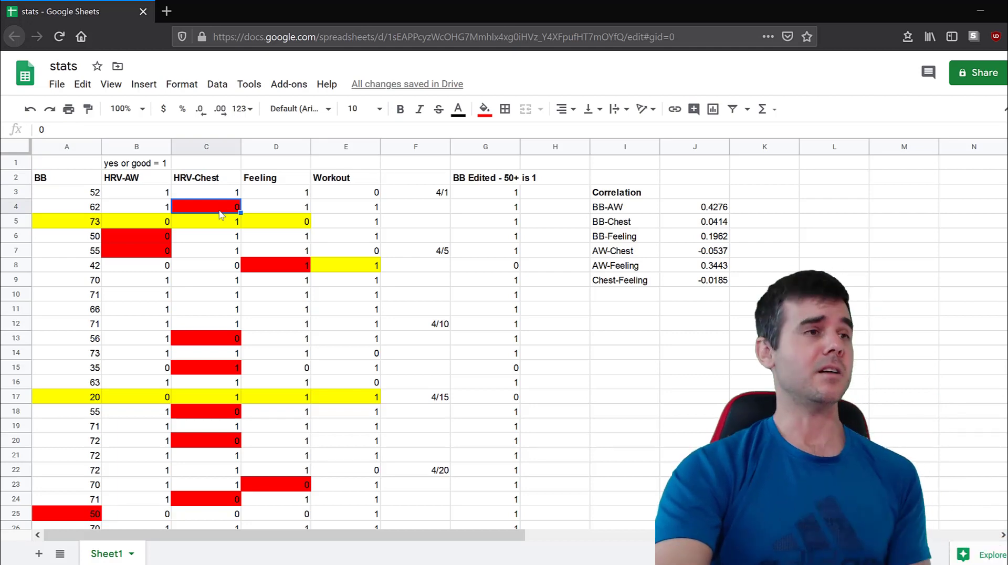
scroll(221, 213, down, 1)
scroll(220, 215, up, 1)
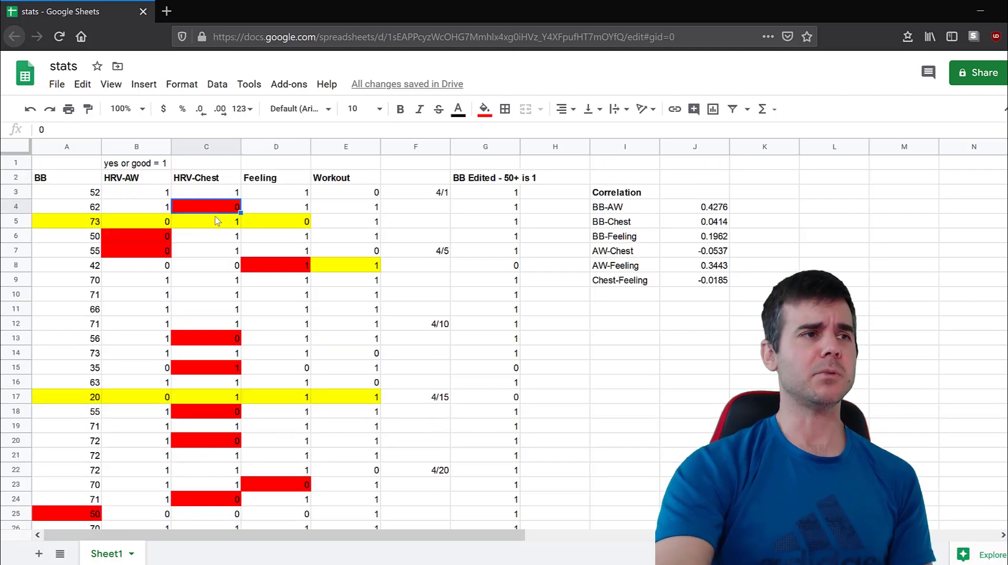
click(219, 220)
key(Down)
key(Down)
key(Down)
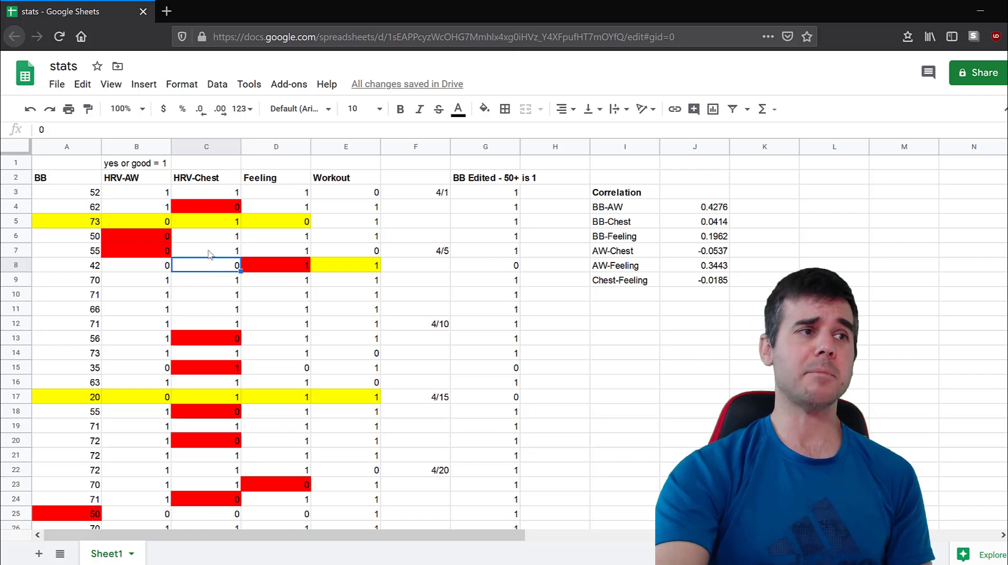
key(Up)
click(210, 239)
click(130, 232)
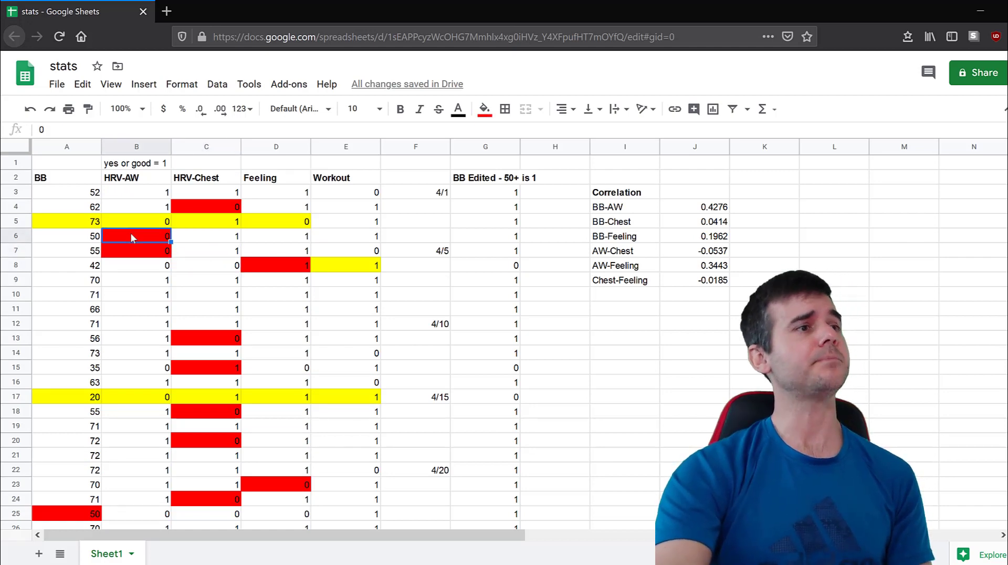
click(132, 223)
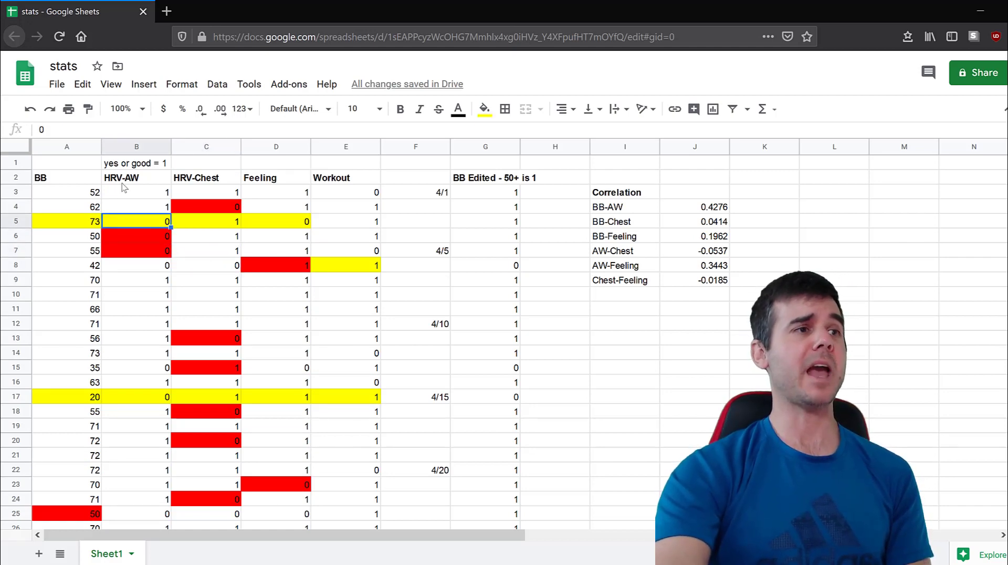
Look through the HRV-AW, BB, Feeling and Workout columns in turn from their headings downward
drag(122, 183, 130, 407)
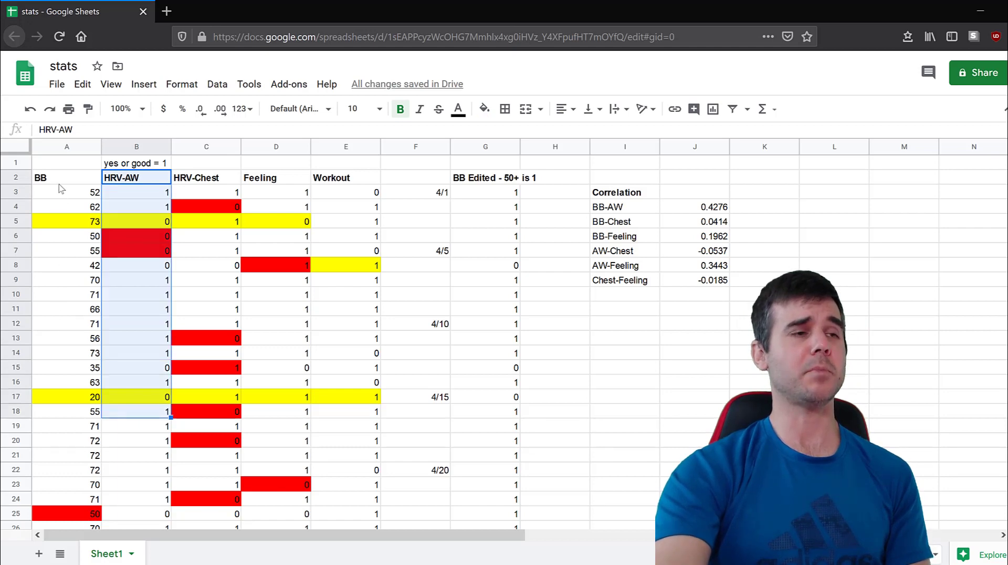
drag(61, 178, 63, 359)
drag(283, 180, 284, 299)
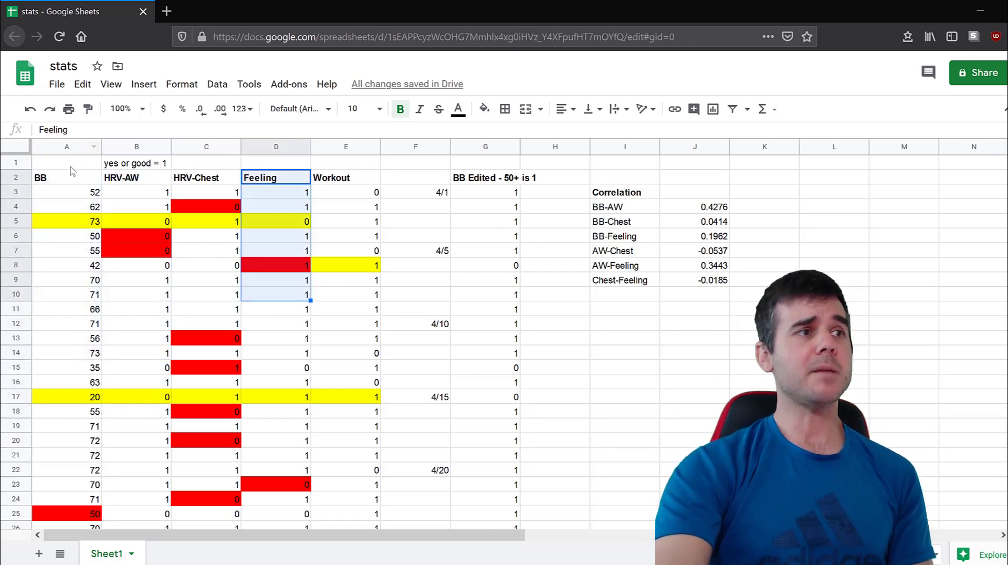
drag(72, 180, 72, 293)
drag(353, 173, 355, 281)
click(210, 236)
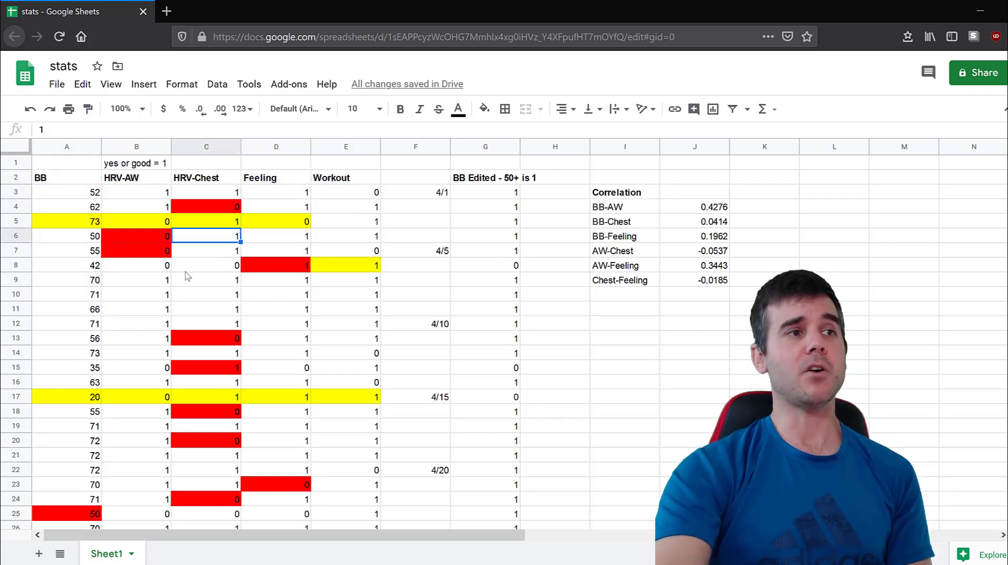
click(94, 255)
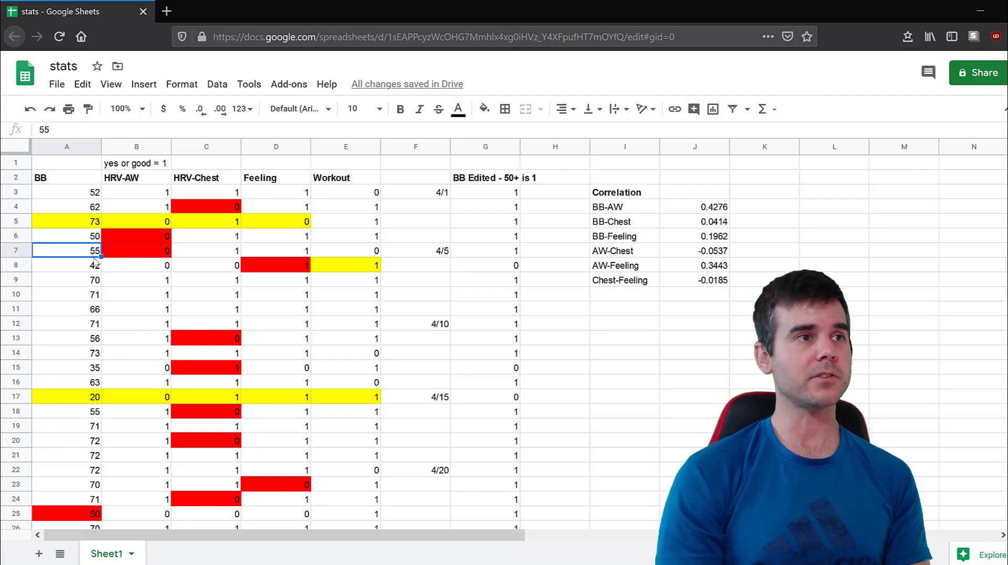
Compare the upper entries of the Feeling column with those of HRV-AW, BB and HRV-Chest
click(294, 181)
drag(296, 185, 305, 324)
click(137, 178)
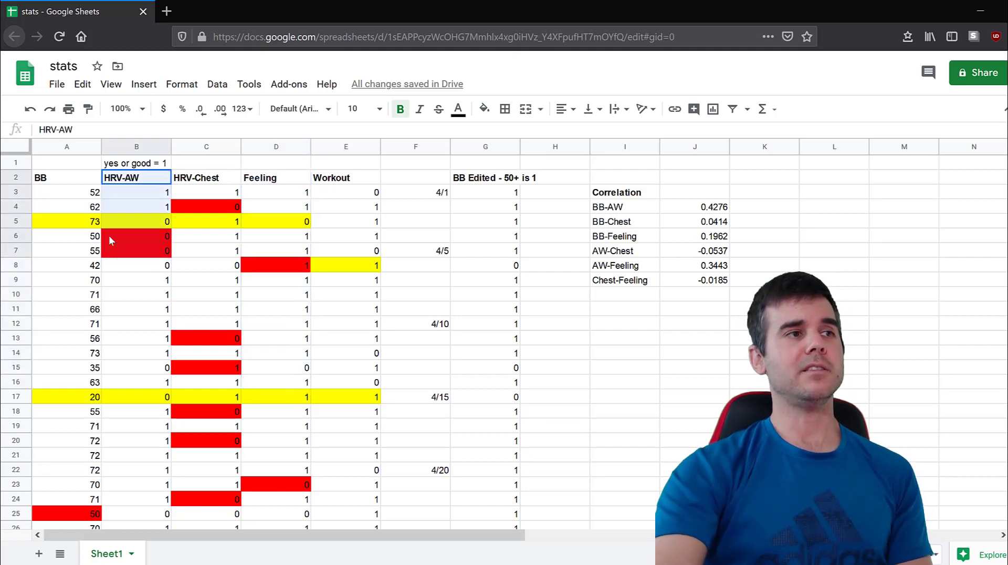
drag(67, 192, 66, 280)
drag(186, 185, 188, 250)
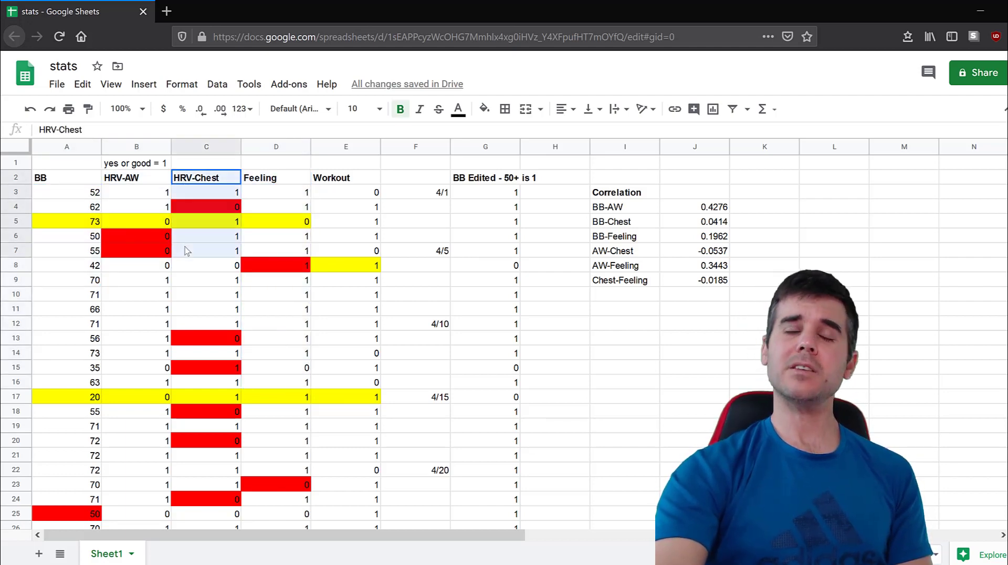
drag(128, 181, 115, 227)
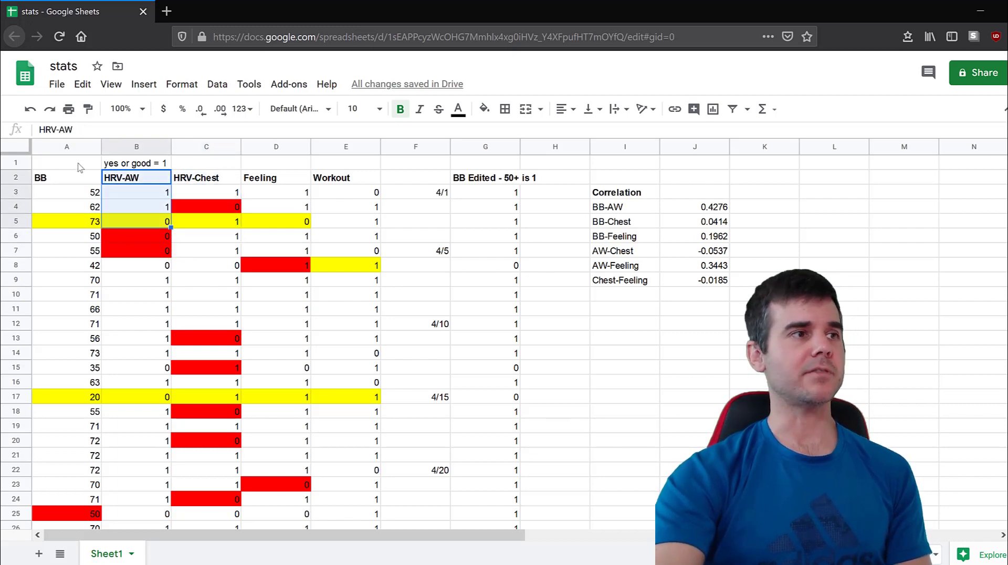
drag(77, 178, 79, 309)
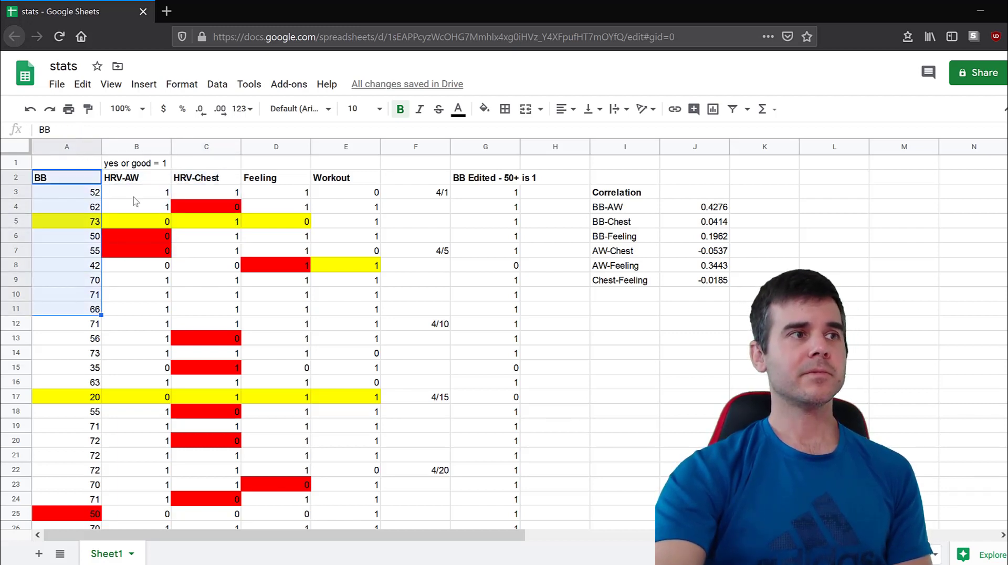
Check the row 3 entries from BB to HRV-Chest and select A2:D11 to view the four measures together
drag(83, 192, 226, 189)
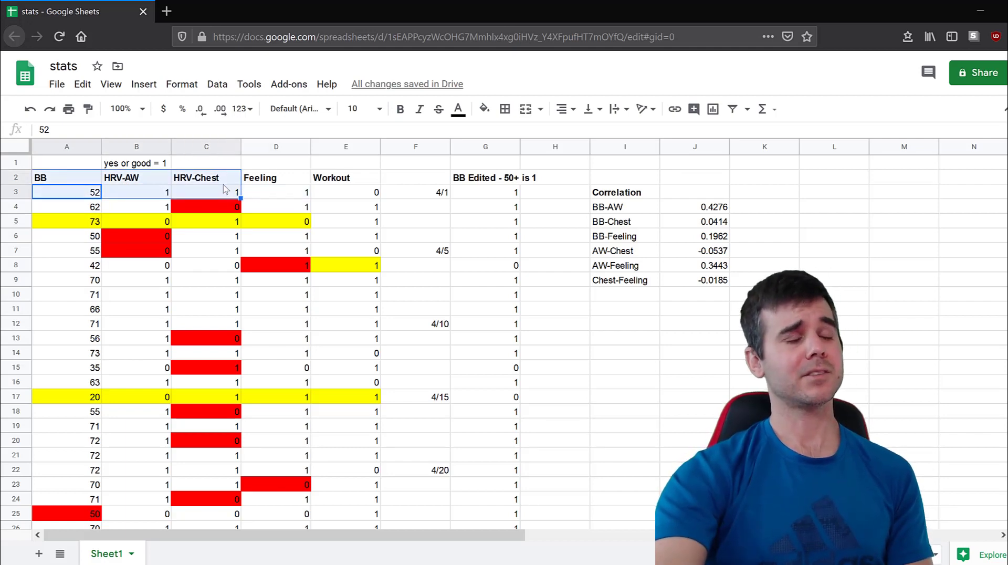
drag(226, 189, 226, 192)
click(224, 195)
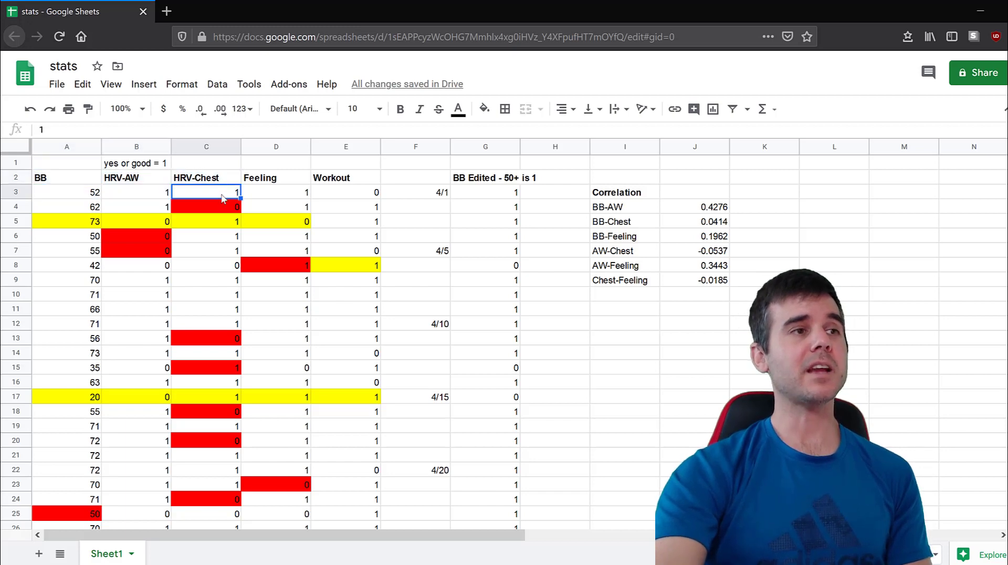
drag(79, 178, 266, 305)
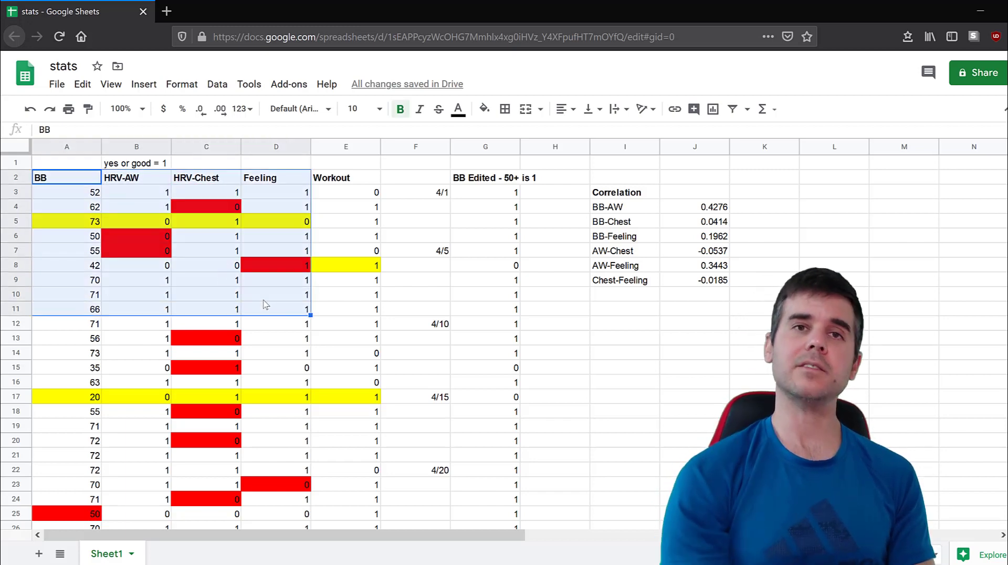